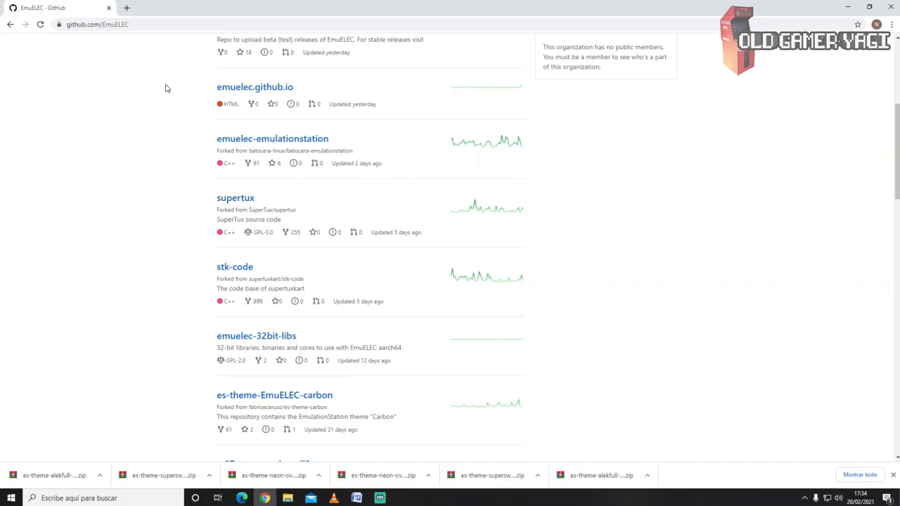
Open the es-theme-alekfull-EmueELEC repository from EmuELEC's repository list.
{"action": "scroll", "coordinate": [166, 88], "scroll_direction": "down", "scroll_amount": 8}
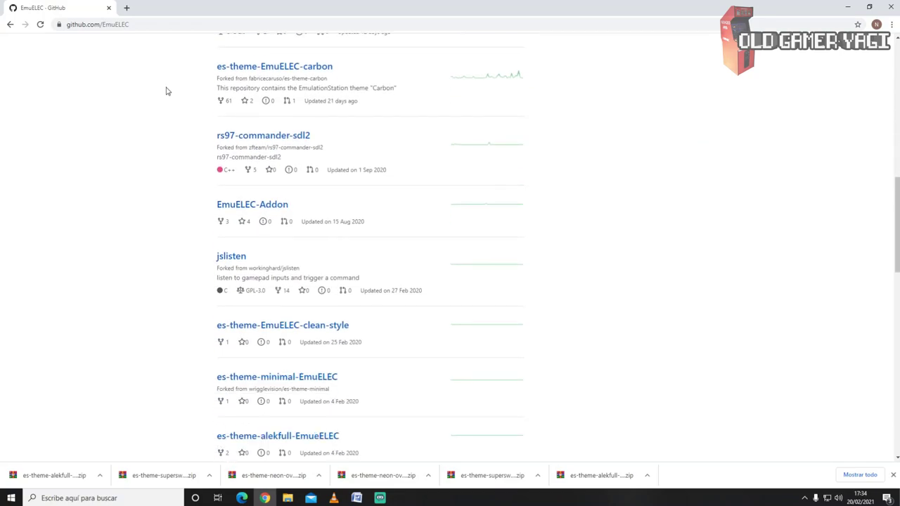
{"action": "scroll", "coordinate": [167, 92], "scroll_direction": "down", "scroll_amount": 2}
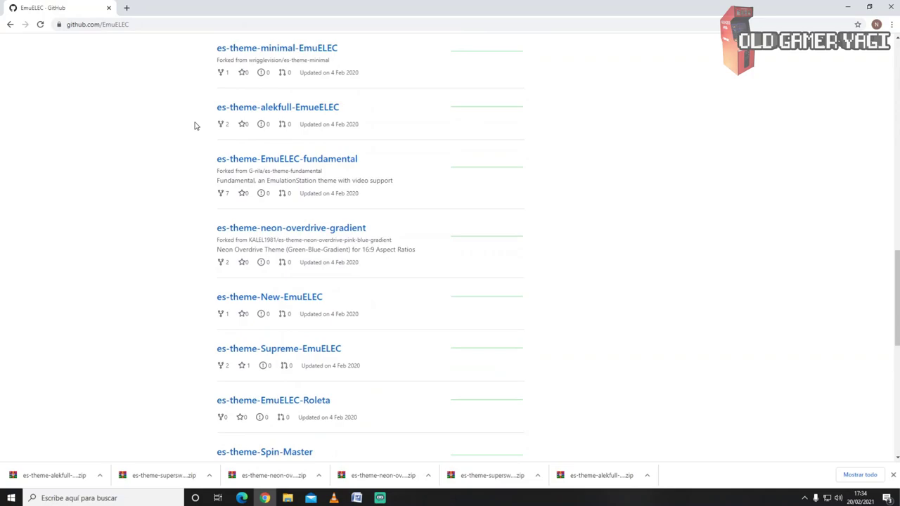
{"action": "left_click", "coordinate": [257, 109]}
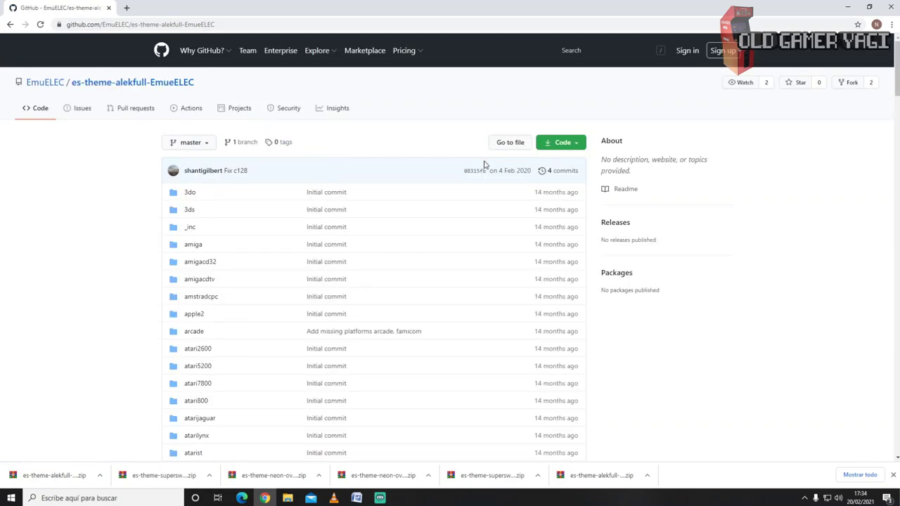
Try to download the es-theme-alekfull-EmueELEC repository as a ZIP file.
{"action": "left_click", "coordinate": [571, 149]}
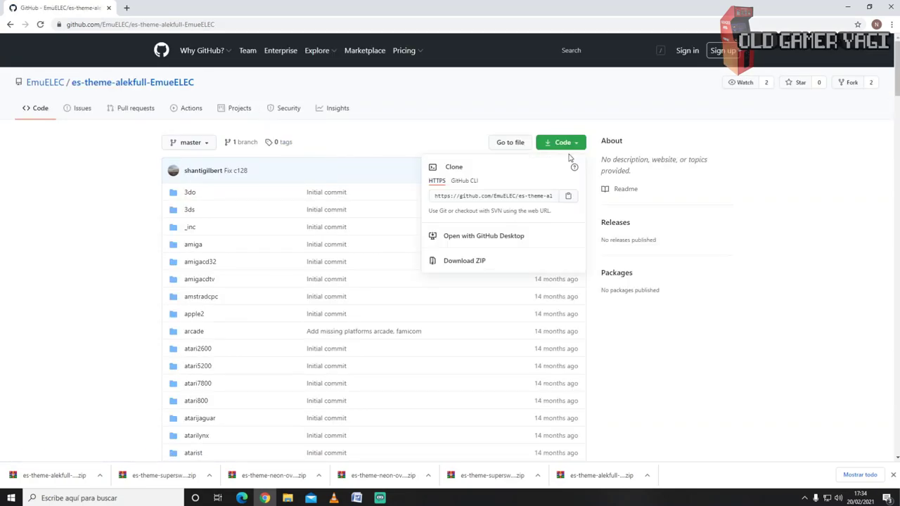
{"action": "left_click", "coordinate": [467, 264]}
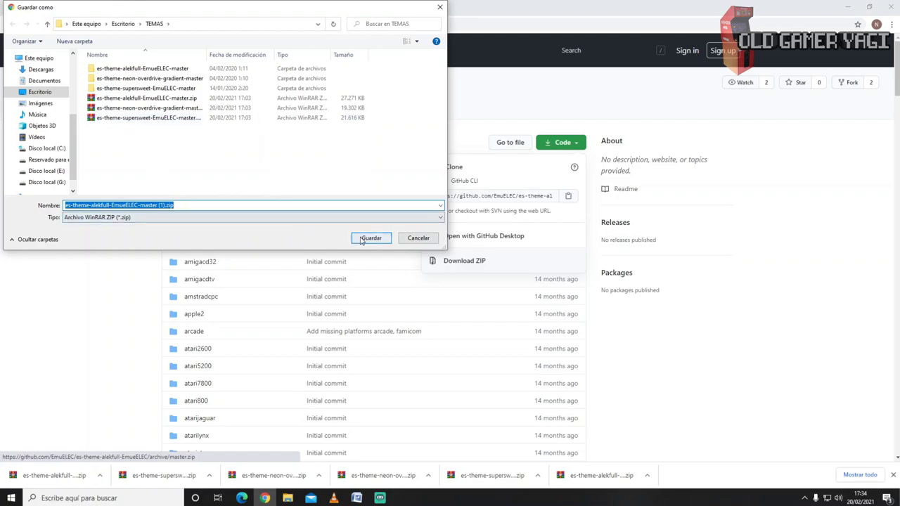
{"action": "left_click", "coordinate": [428, 243]}
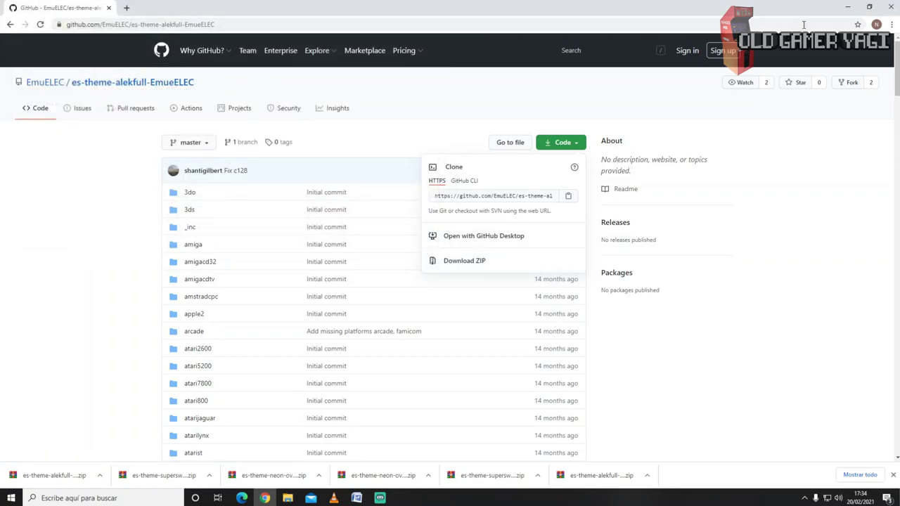
Switch to the desktop's TEMAS folder in File Explorer and view the extraction options for es-theme-alekfull-EmueELEC-master.zip.
{"action": "left_click", "coordinate": [848, 6]}
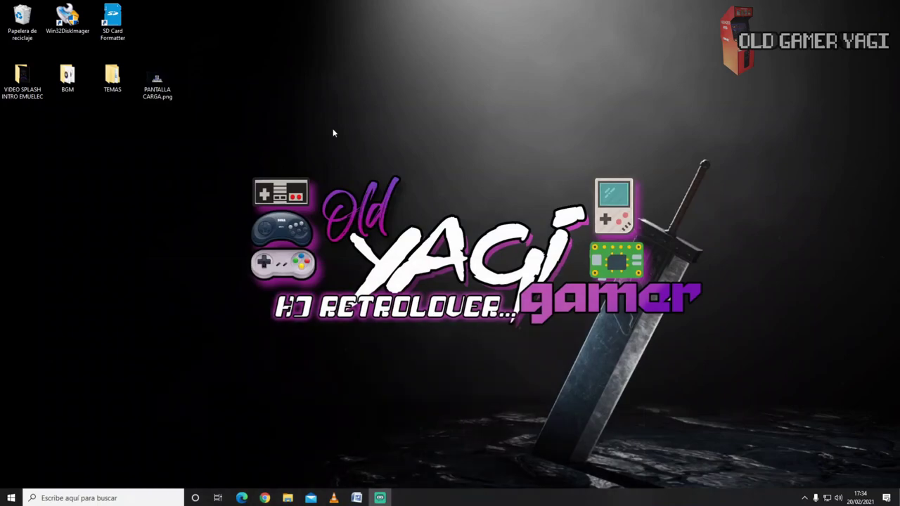
{"action": "double_click", "coordinate": [115, 77]}
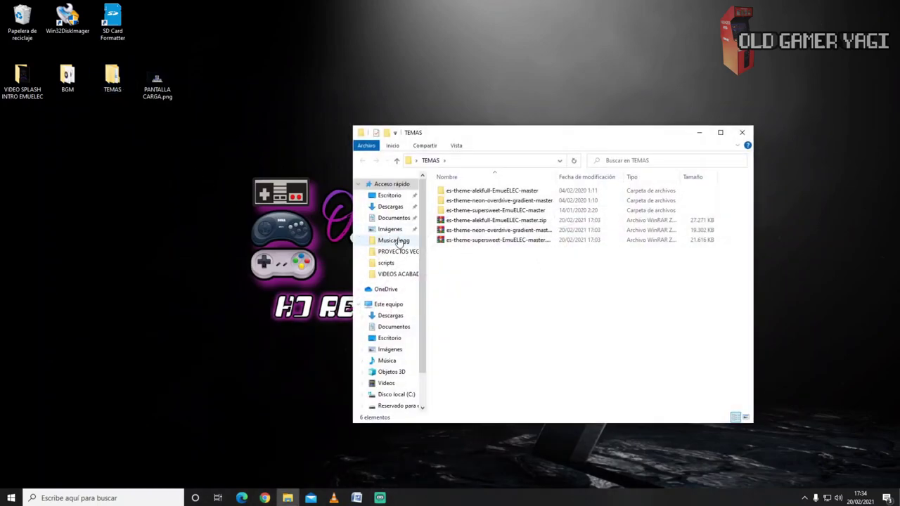
{"action": "left_click", "coordinate": [477, 223]}
{"action": "right_click", "coordinate": [477, 223]}
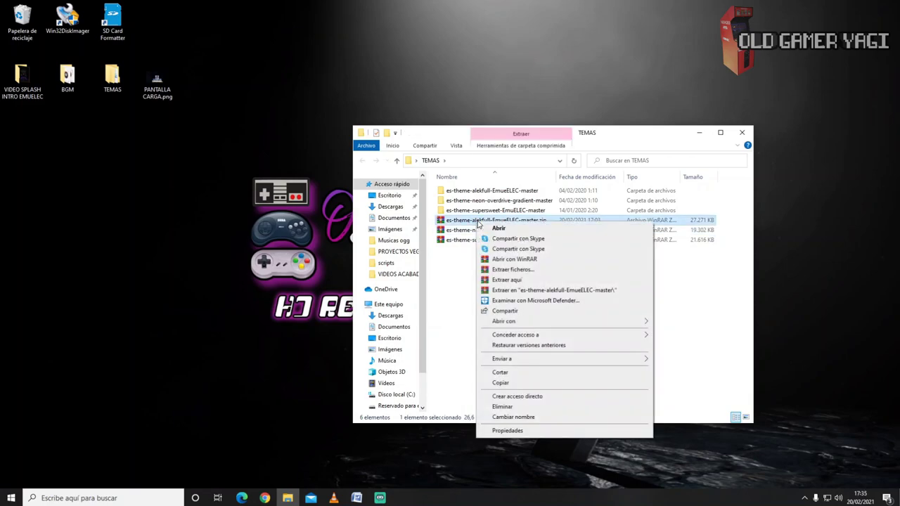
{"action": "left_click", "coordinate": [465, 288]}
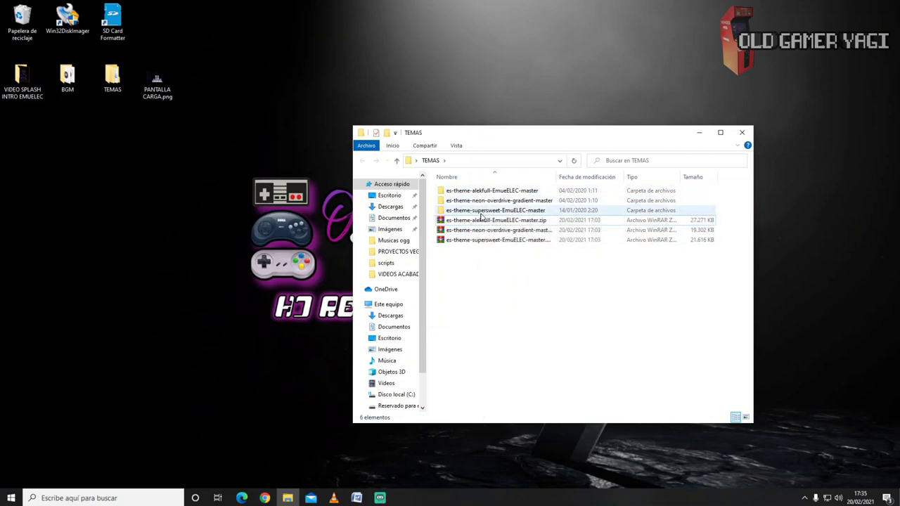
Connect to the network location \\EMUELEC and open the themes folder inside its Emulationstation Config share.
{"action": "mouse_move", "coordinate": [467, 204]}
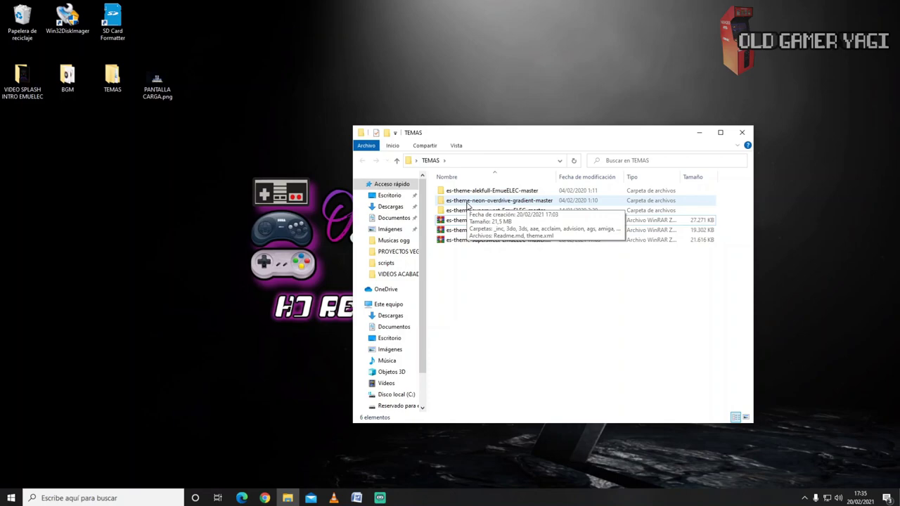
{"action": "scroll", "coordinate": [425, 267], "scroll_direction": "down", "scroll_amount": 2}
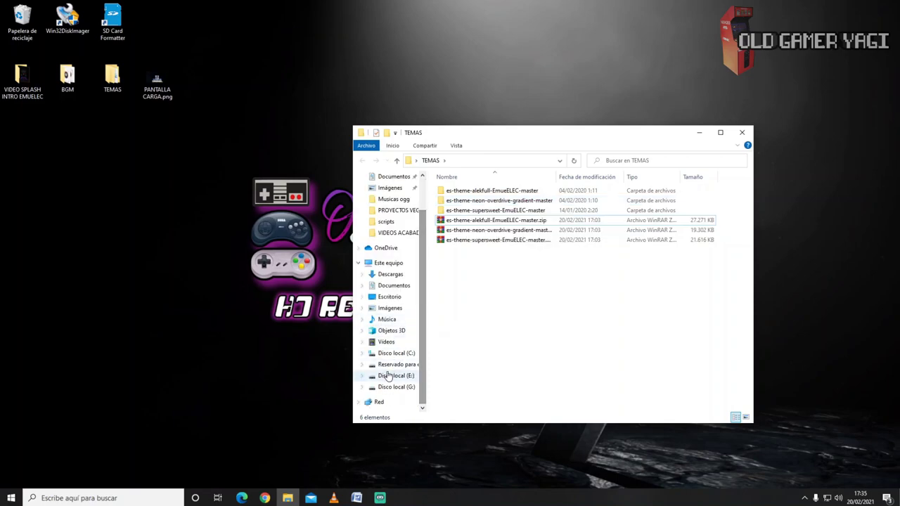
{"action": "left_click", "coordinate": [378, 402]}
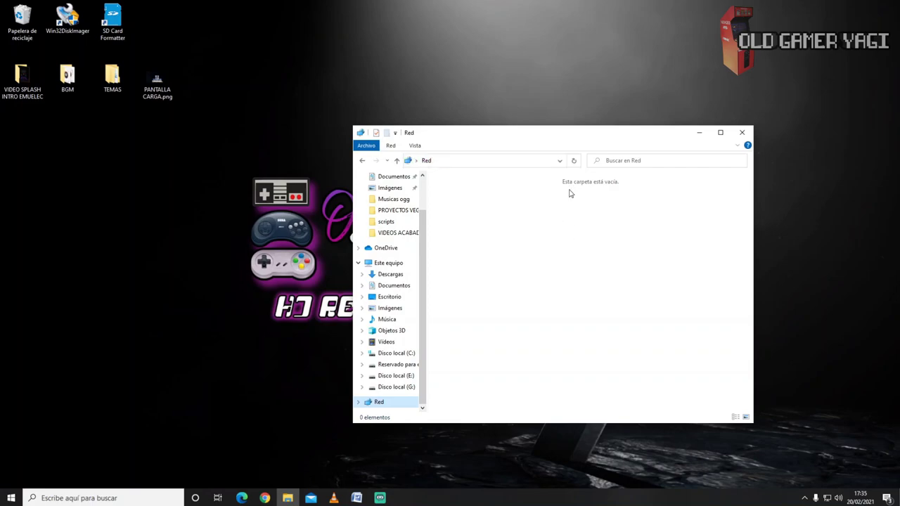
{"action": "left_click", "coordinate": [482, 160]}
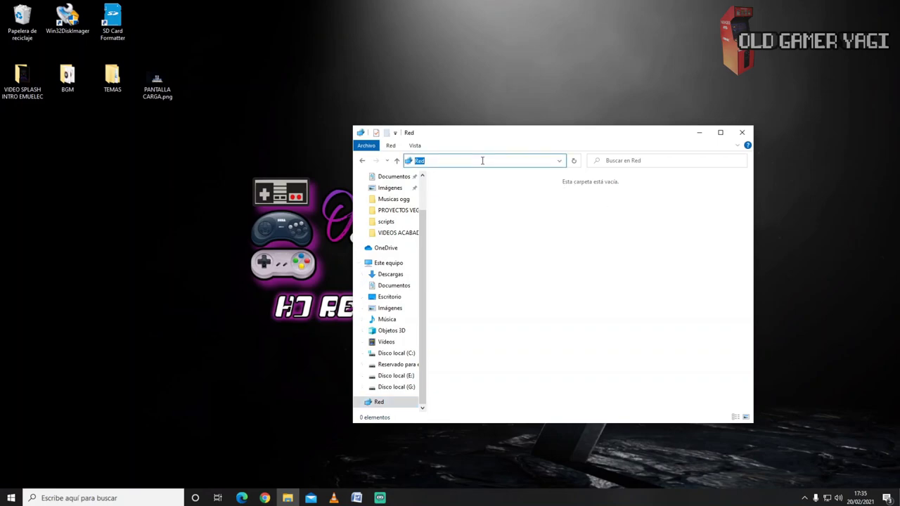
{"action": "type", "text": "\\"}
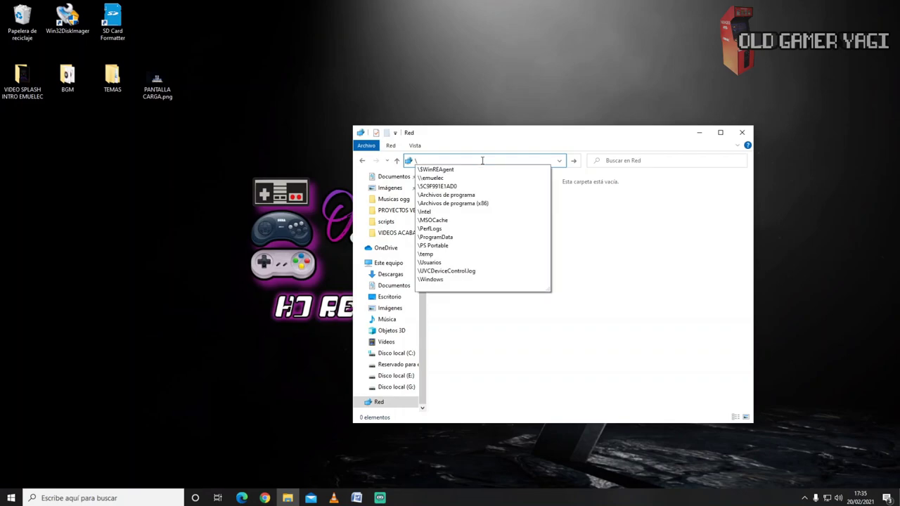
{"action": "type", "text": "\\EMUE"}
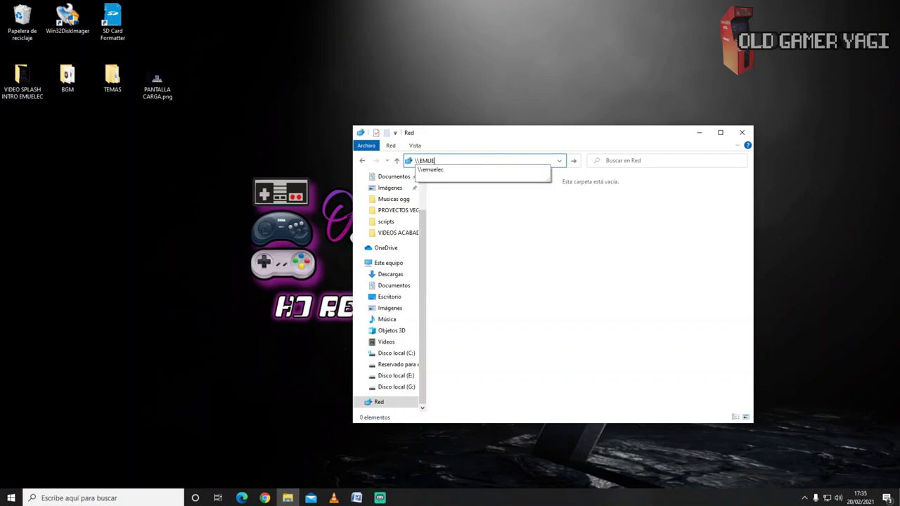
{"action": "type", "text": "LEC"}
{"action": "key", "text": "Return"}
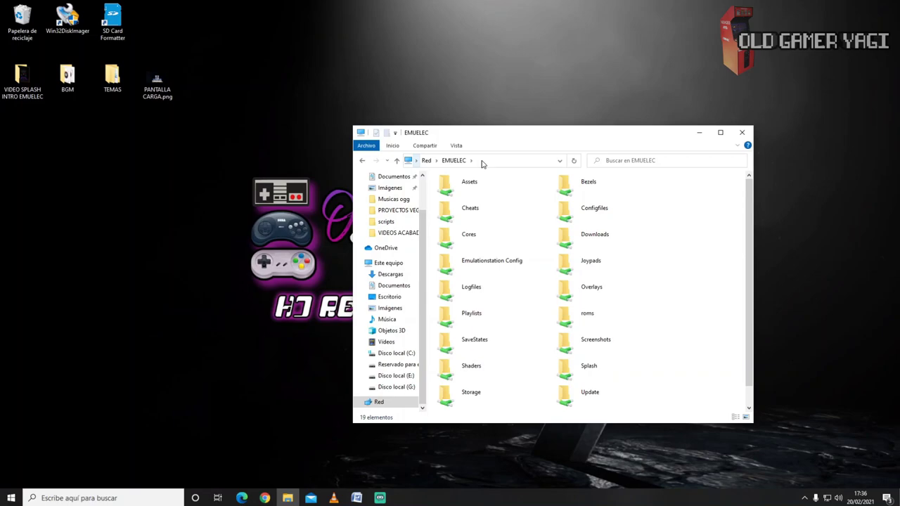
{"action": "double_click", "coordinate": [492, 263]}
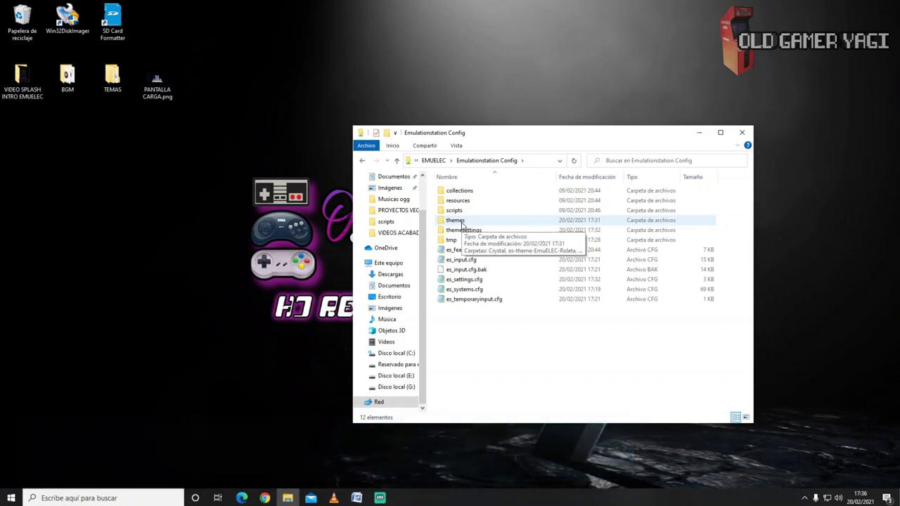
{"action": "double_click", "coordinate": [462, 222]}
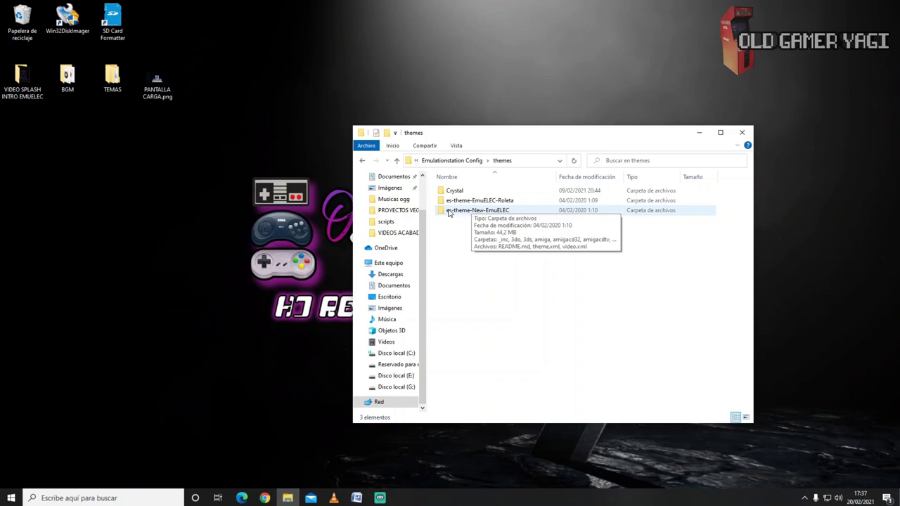
Copy the alekfull, neon-overdrive-gradient and supersweet theme folders from the desktop's TEMAS folder into the network themes folder.
{"action": "double_click", "coordinate": [112, 77]}
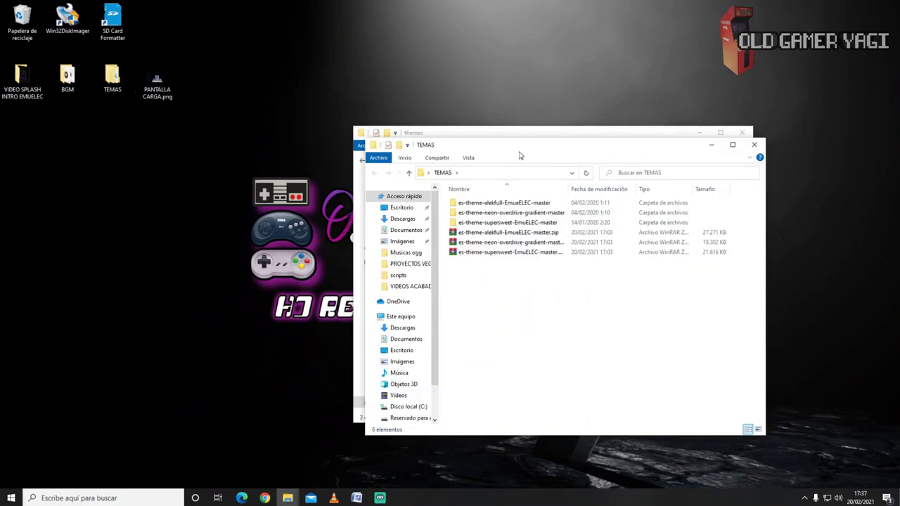
{"action": "left_click_drag", "start_coordinate": [521, 150], "coordinate": [147, 182]}
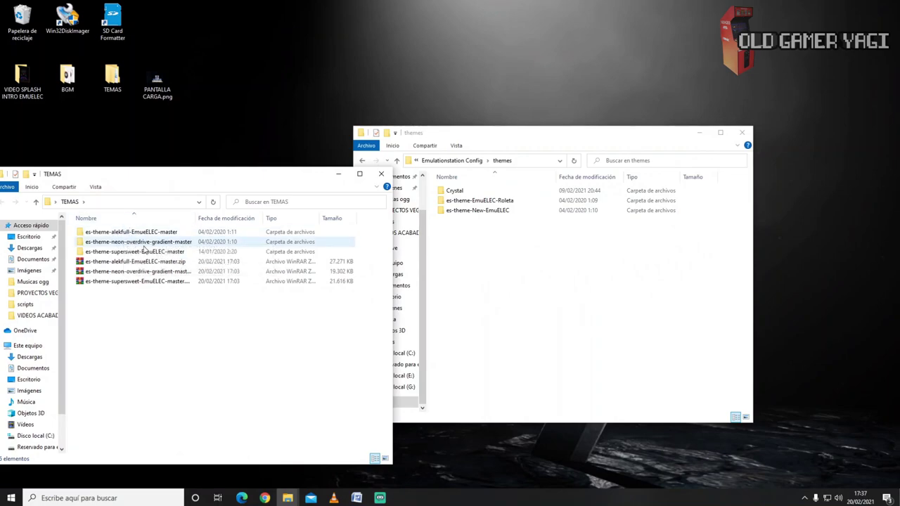
{"action": "left_click", "coordinate": [138, 254]}
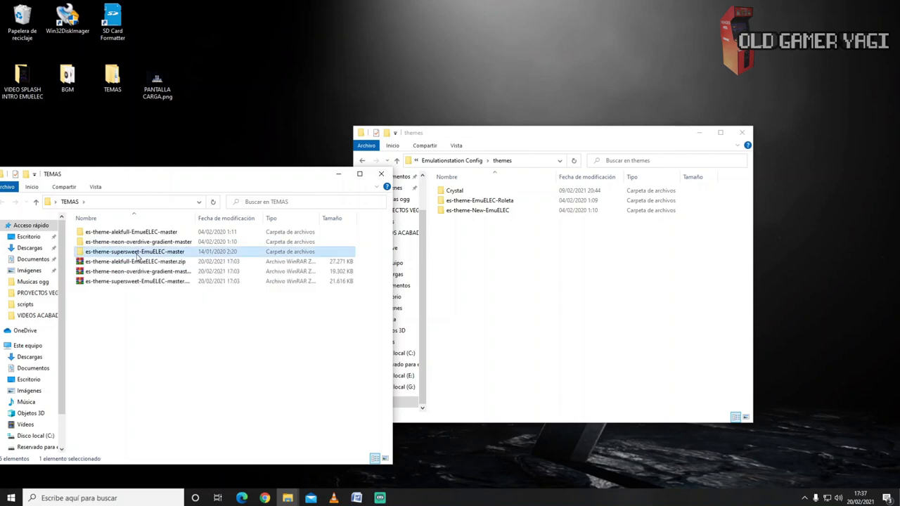
{"action": "left_click", "coordinate": [134, 236], "text": "shift"}
{"action": "left_click_drag", "start_coordinate": [121, 236], "coordinate": [495, 283]}
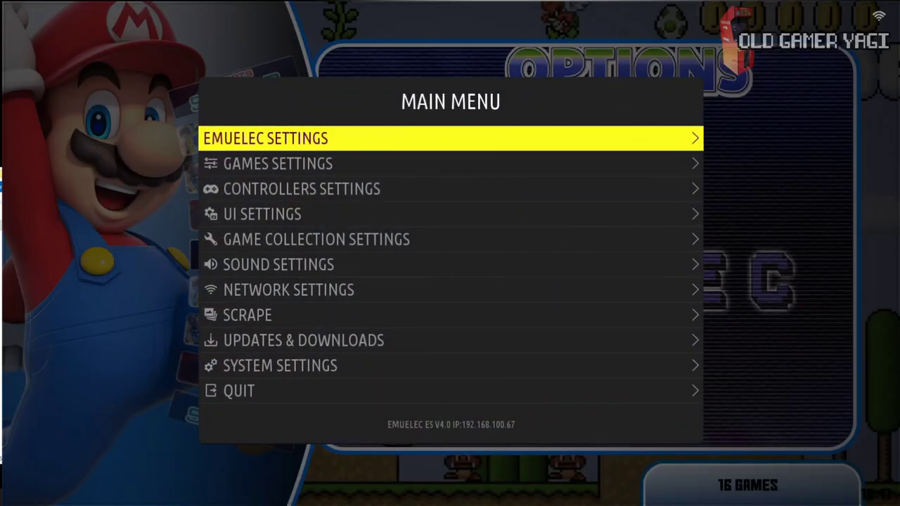
Switch to EmulationStation on the EmuELEC device and set the UI theme set to ES-THEME-NEON-OVERDRIVE-GRADIENT-MASTER.
{"action": "key", "text": "Down"}
{"action": "key", "text": "Down"}
{"action": "key", "text": "Down"}
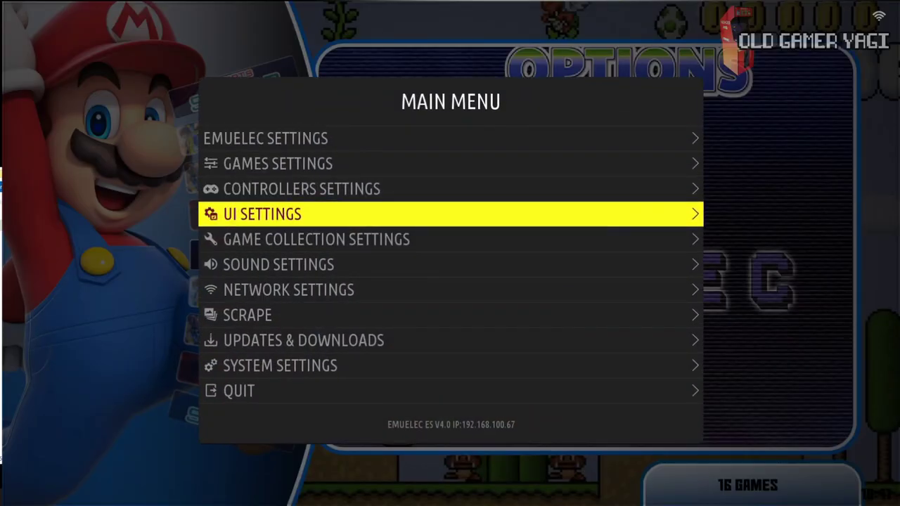
{"action": "key", "text": "Return"}
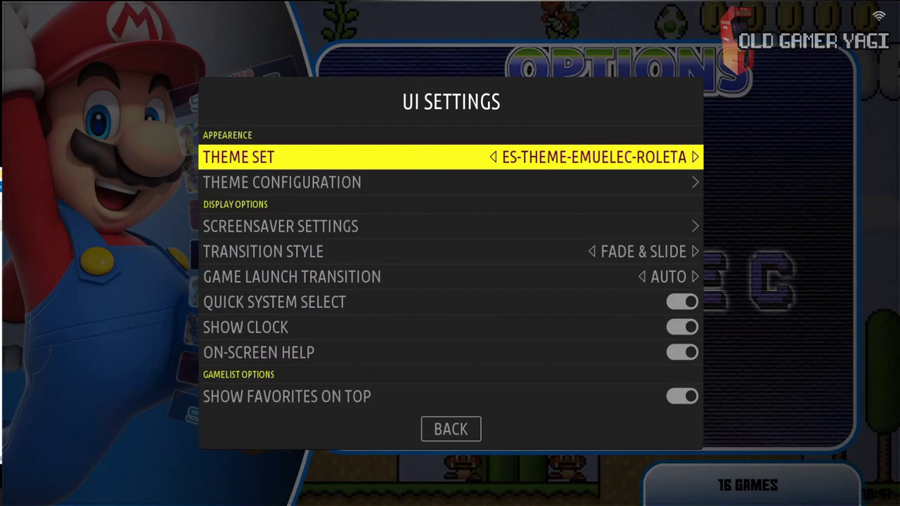
{"action": "key", "text": "Return"}
{"action": "key", "text": "Down"}
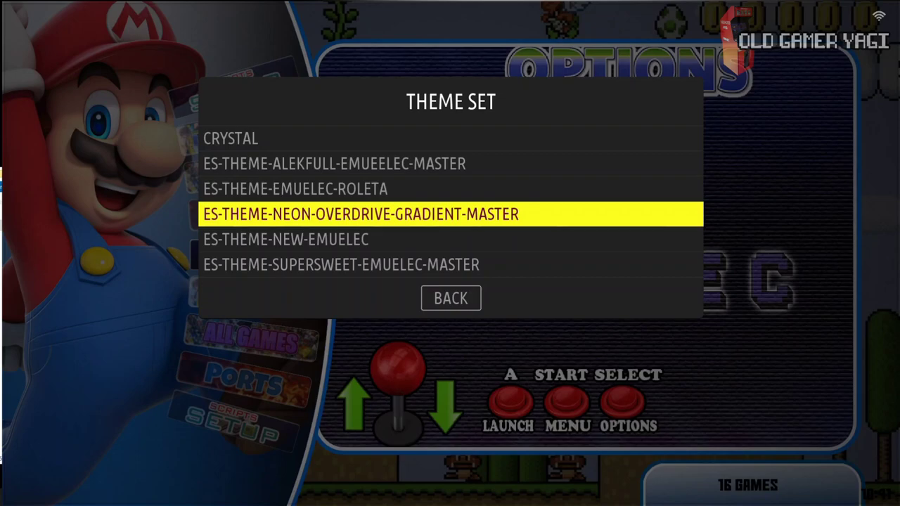
{"action": "key", "text": "Down"}
{"action": "key", "text": "Down"}
{"action": "key", "text": "Up"}
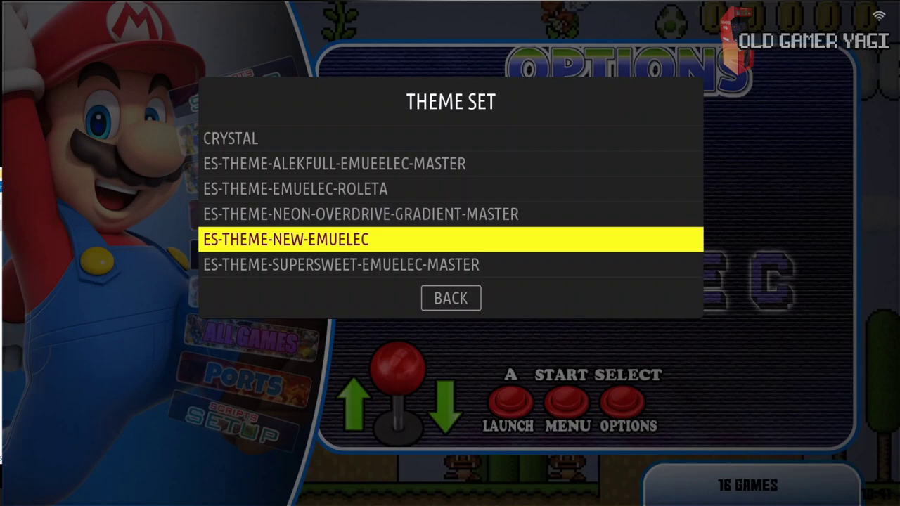
{"action": "key", "text": "Up"}
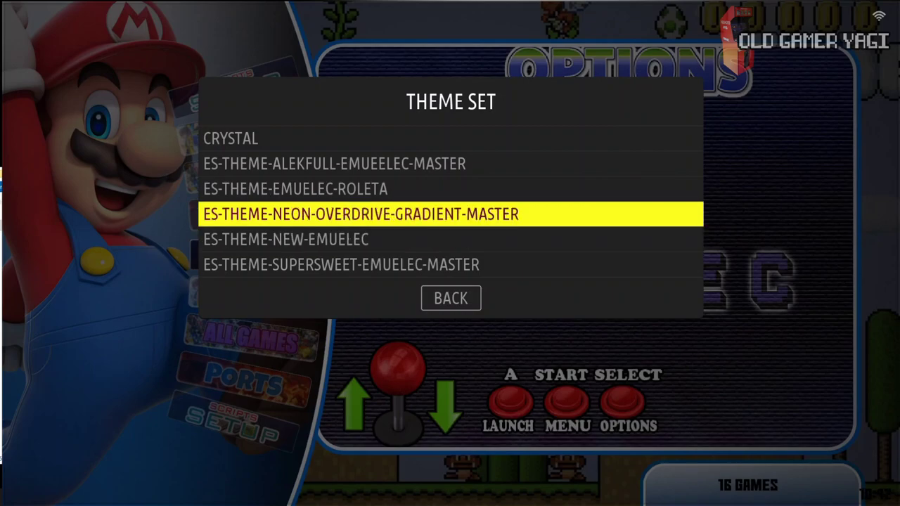
{"action": "key", "text": "Return"}
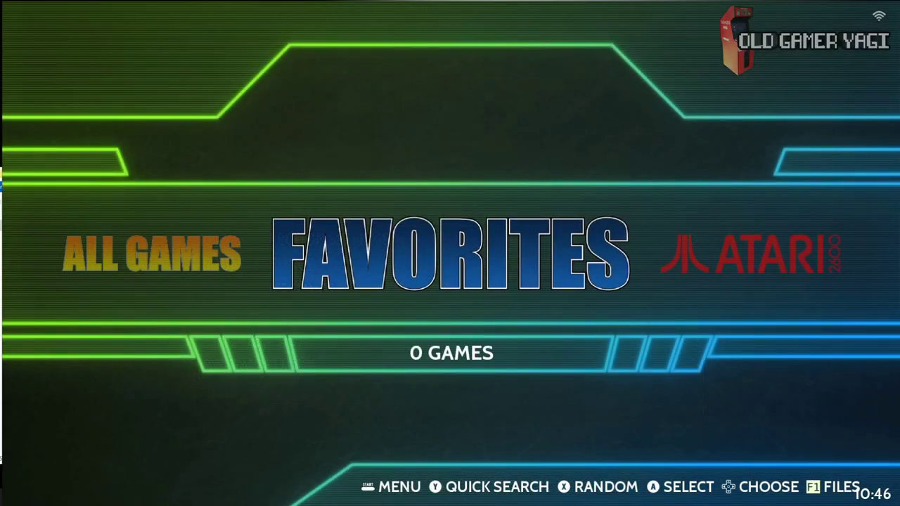
Browse the system carousel from Favorites to PC Engine to examine the applied theme, and bring up the main menu.
{"action": "key", "text": "Right"}
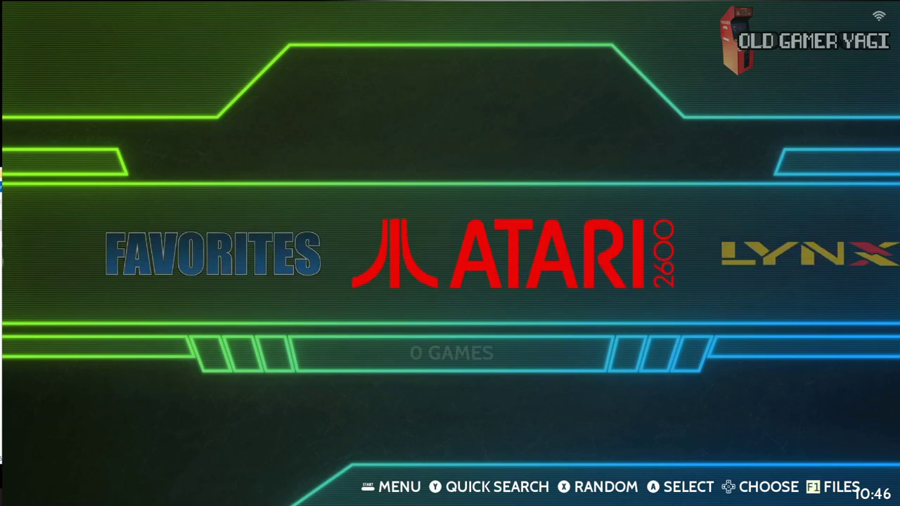
{"action": "key", "text": "Right"}
{"action": "key", "text": "Right"}
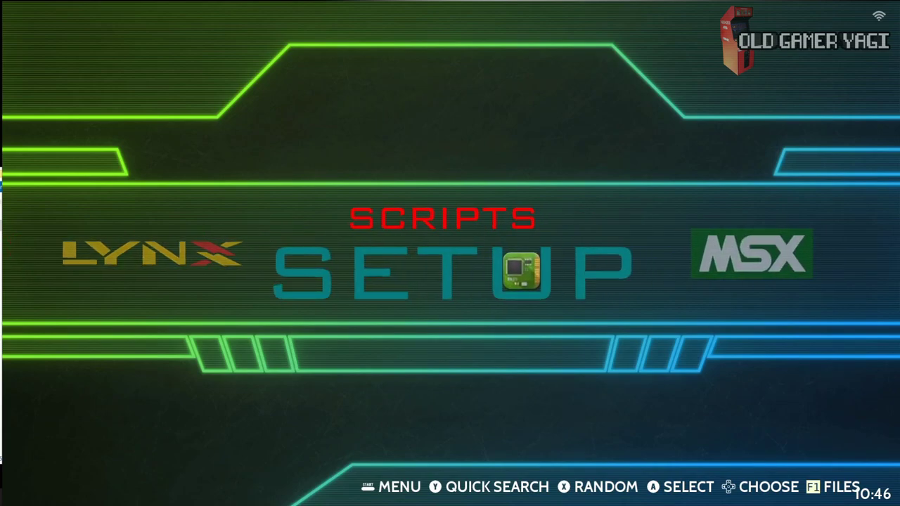
{"action": "key", "text": "Right"}
{"action": "key", "text": "Right"}
{"action": "key", "text": "Right"}
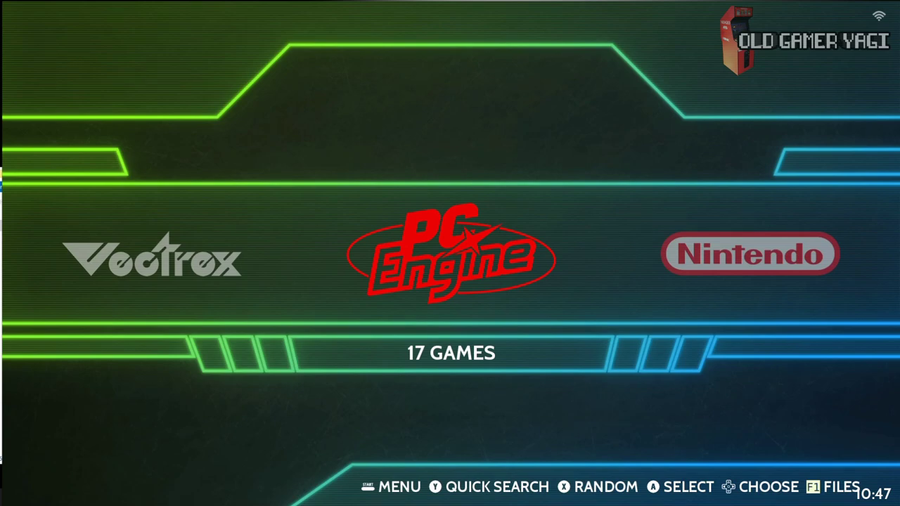
{"action": "key", "text": "Return"}
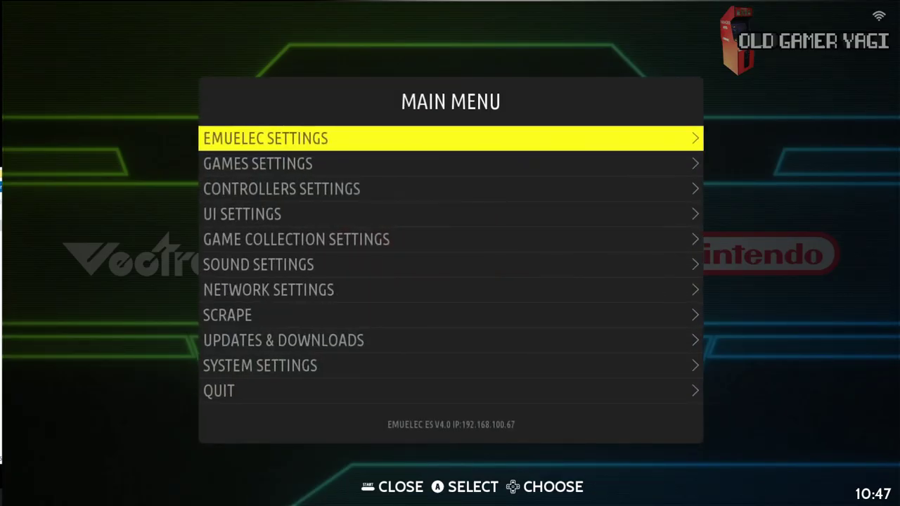
{"action": "key", "text": "Down"}
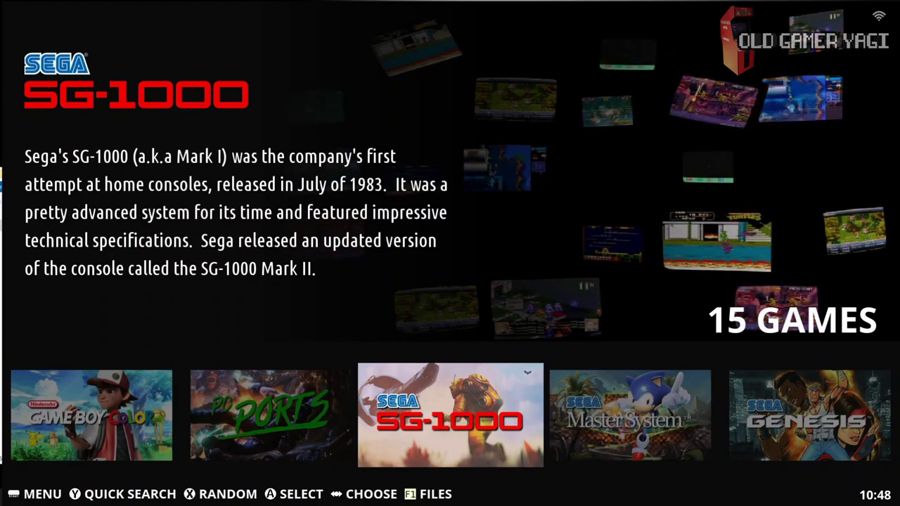
Open the list of downloadable bezels from The Bezel Project in the updates and downloads options.
{"action": "key", "text": "Return"}
{"action": "key", "text": "Up"}
{"action": "key", "text": "Up"}
{"action": "key", "text": "Up"}
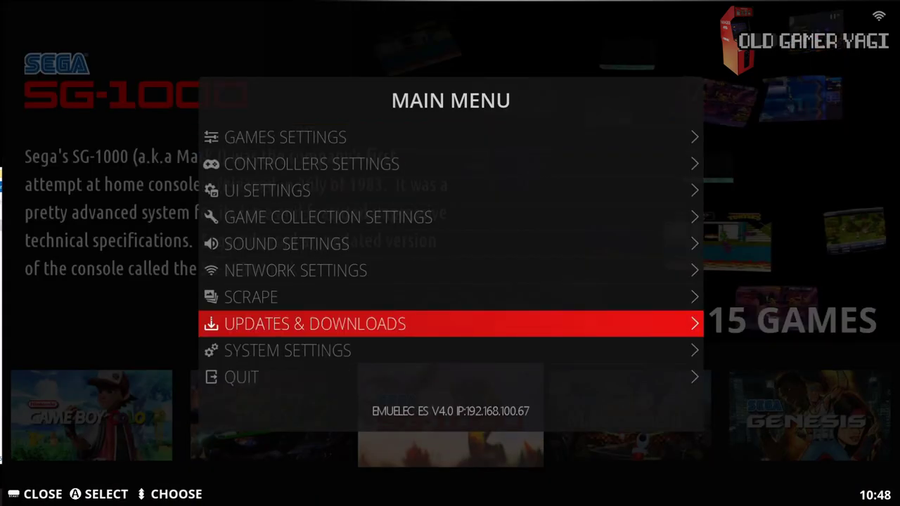
{"action": "key", "text": "Return"}
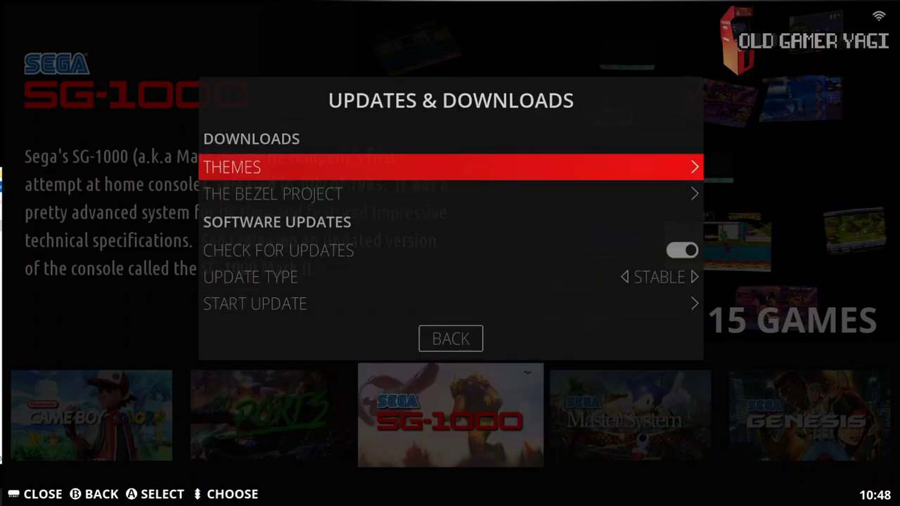
{"action": "key", "text": "Down"}
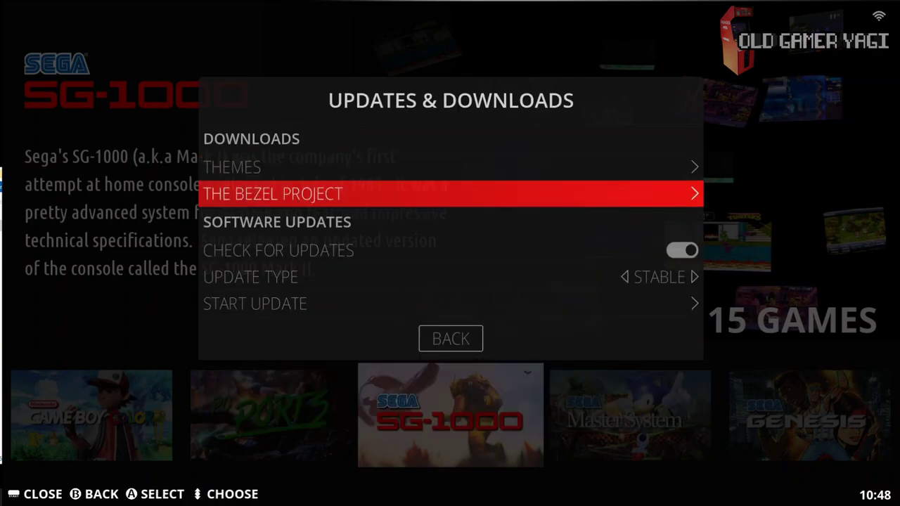
{"action": "key", "text": "Return"}
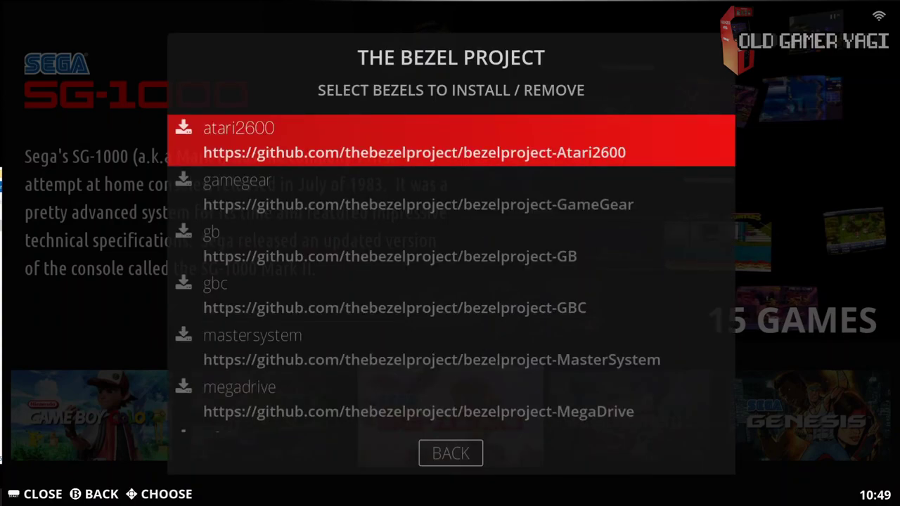
Install the snes bezel pack from The Bezel Project list and return to the system carousel.
{"action": "key", "text": "Down"}
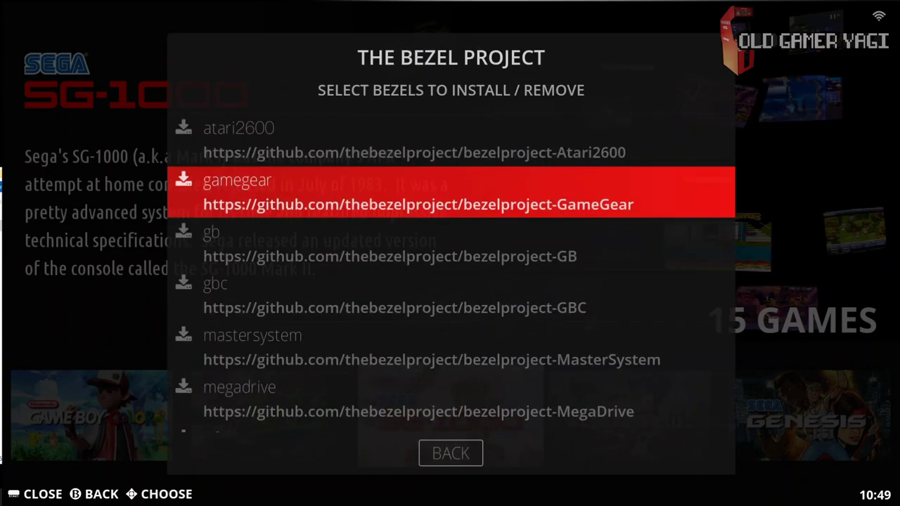
{"action": "key", "text": "Down"}
{"action": "key", "text": "Down"}
{"action": "key", "text": "Down"}
{"action": "key", "text": "Down"}
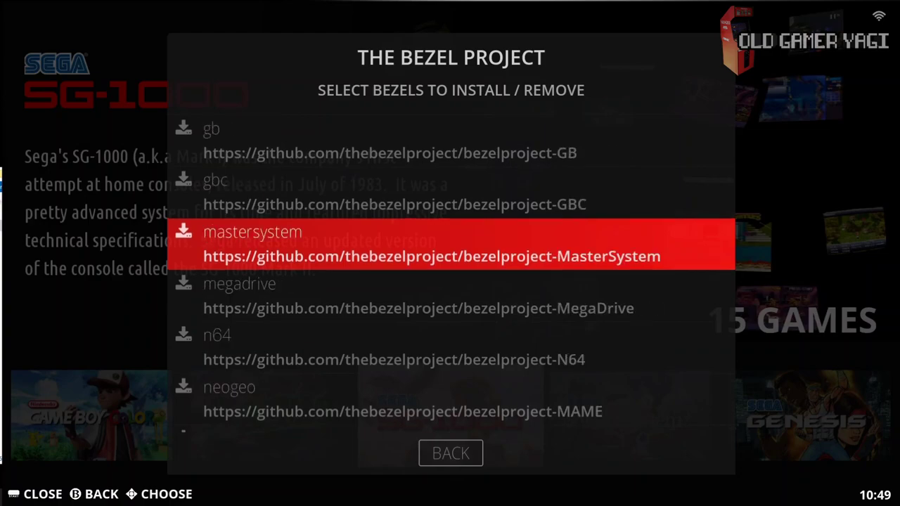
{"action": "key", "text": "Down"}
{"action": "key", "text": "Down"}
{"action": "key", "text": "Down"}
{"action": "key", "text": "Down"}
{"action": "key", "text": "Down"}
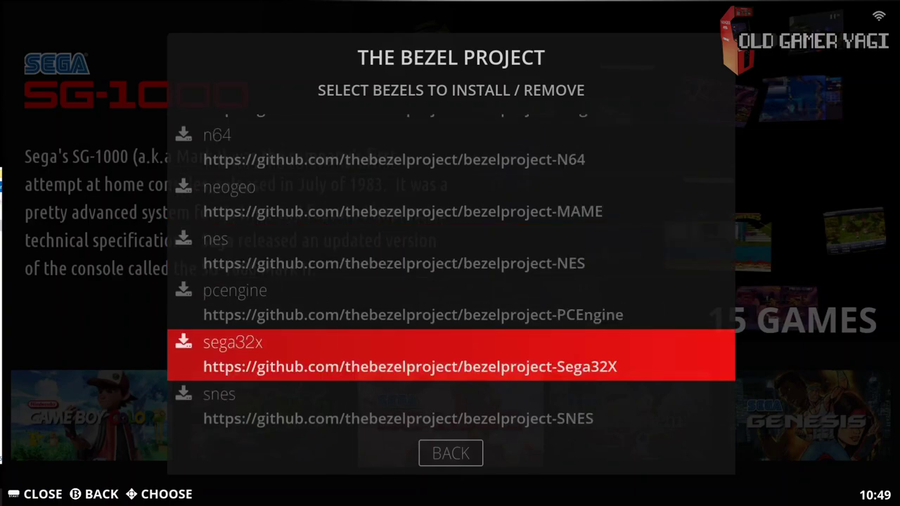
{"action": "key", "text": "Down"}
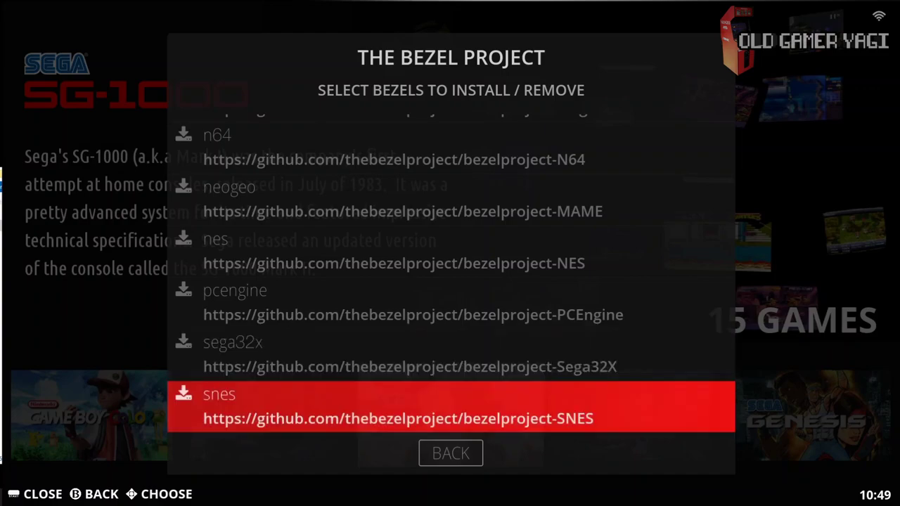
{"action": "key", "text": "Return"}
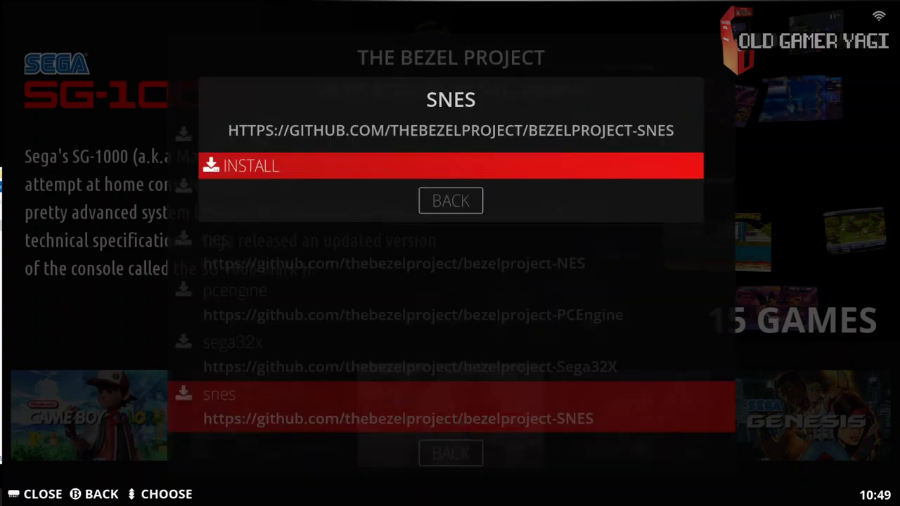
{"action": "key", "text": "Return"}
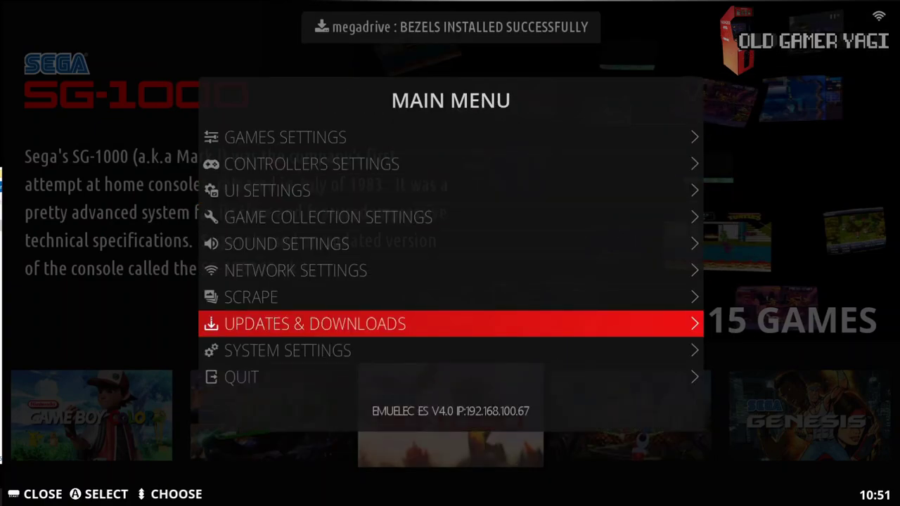
{"action": "key", "text": "Escape"}
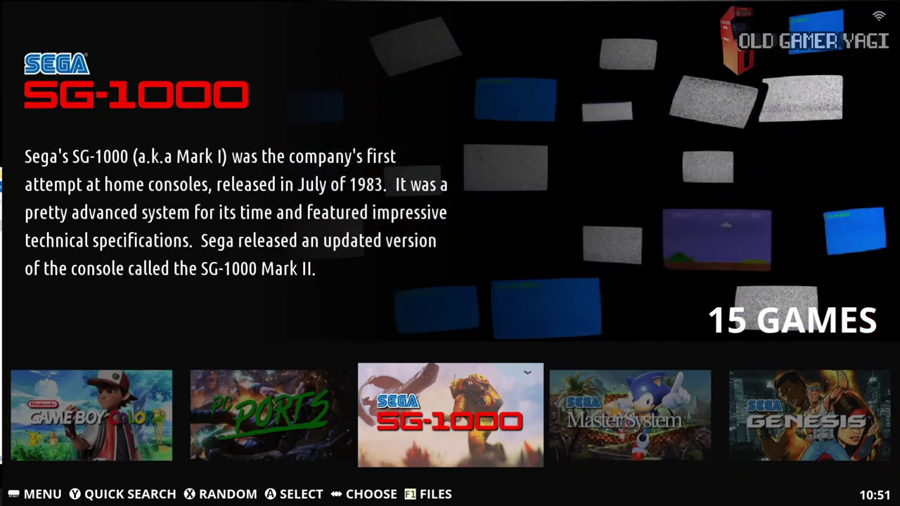
Browse the system carousel from SG-1000 around to Nintendo 64, and return to Super Nintendo.
{"action": "key", "text": "Right"}
{"action": "key", "text": "Right"}
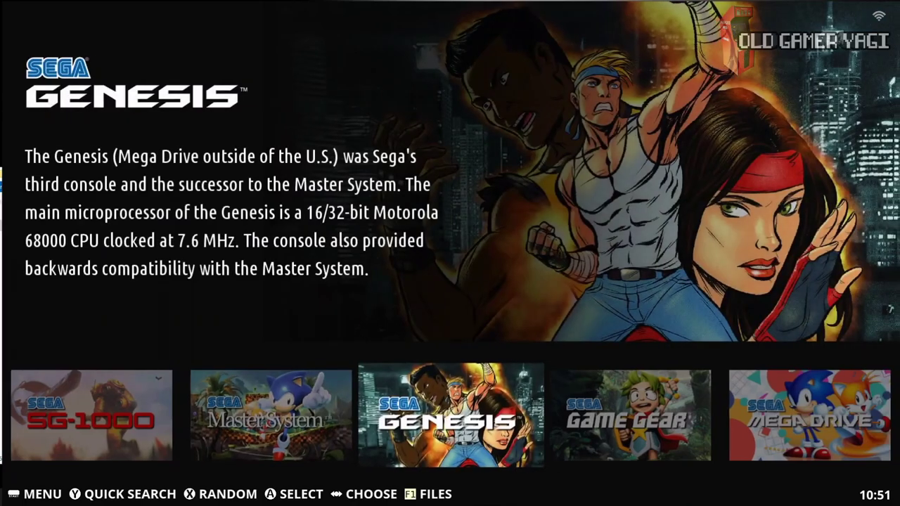
{"action": "key", "text": "Right"}
{"action": "key", "text": "Right"}
{"action": "key", "text": "Right"}
{"action": "key", "text": "Right"}
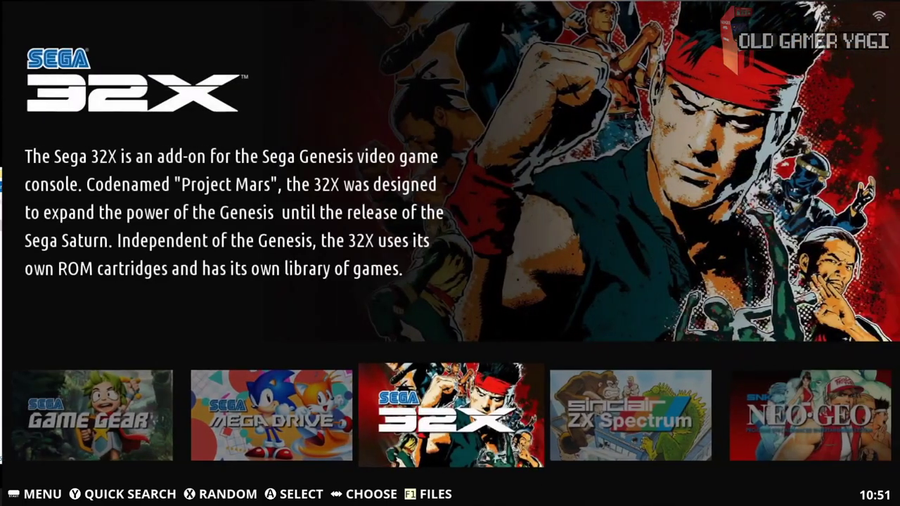
{"action": "key", "text": "Right"}
{"action": "key", "text": "Right"}
{"action": "key", "text": "Right"}
{"action": "key", "text": "Right"}
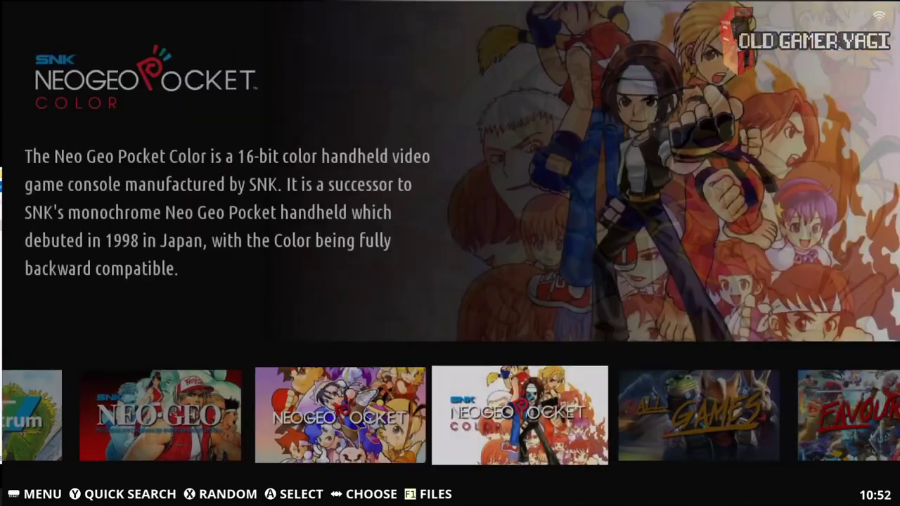
{"action": "key", "text": "Right"}
{"action": "key", "text": "Right"}
{"action": "key", "text": "Right"}
{"action": "key", "text": "Right"}
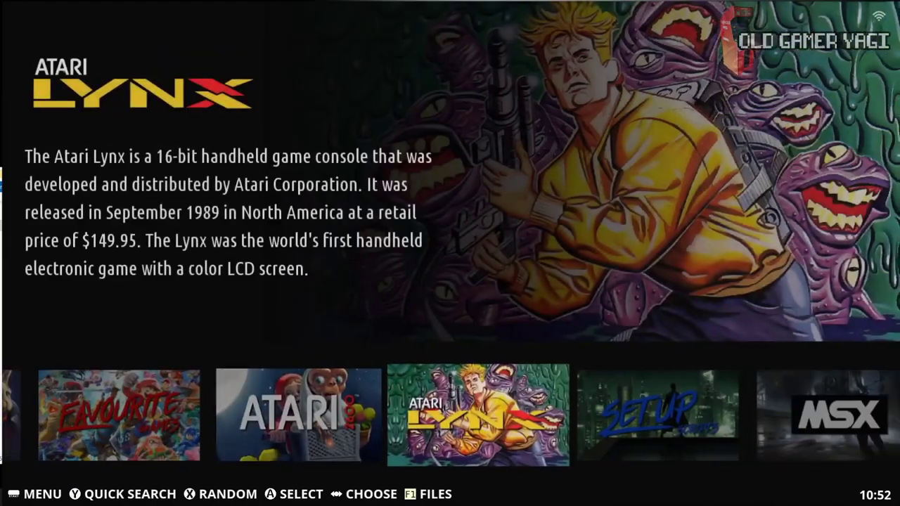
{"action": "key", "text": "Right"}
{"action": "key", "text": "Right"}
{"action": "key", "text": "Right"}
{"action": "key", "text": "Right"}
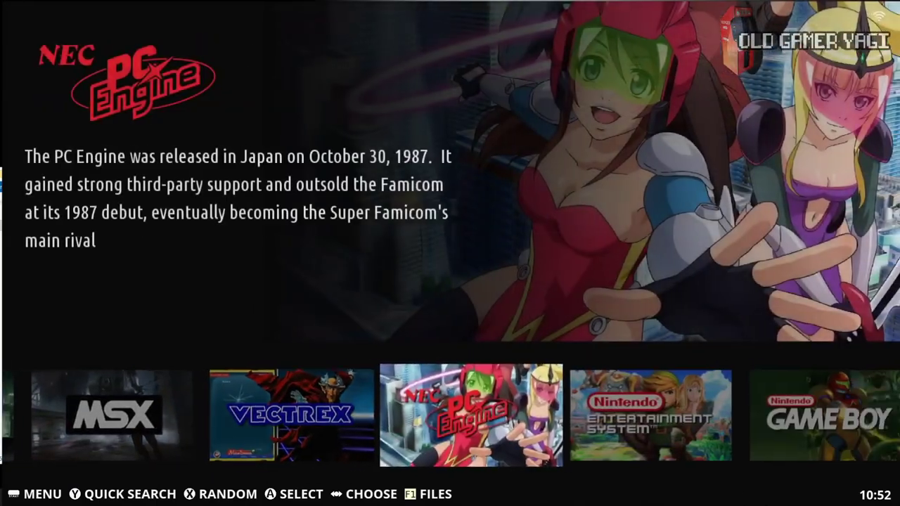
{"action": "key", "text": "Right"}
{"action": "key", "text": "Right"}
{"action": "key", "text": "Right"}
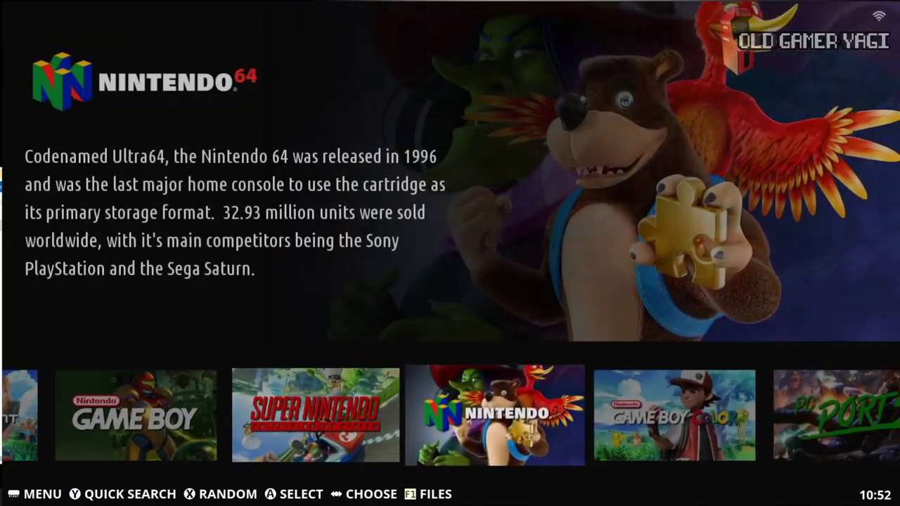
{"action": "key", "text": "Left"}
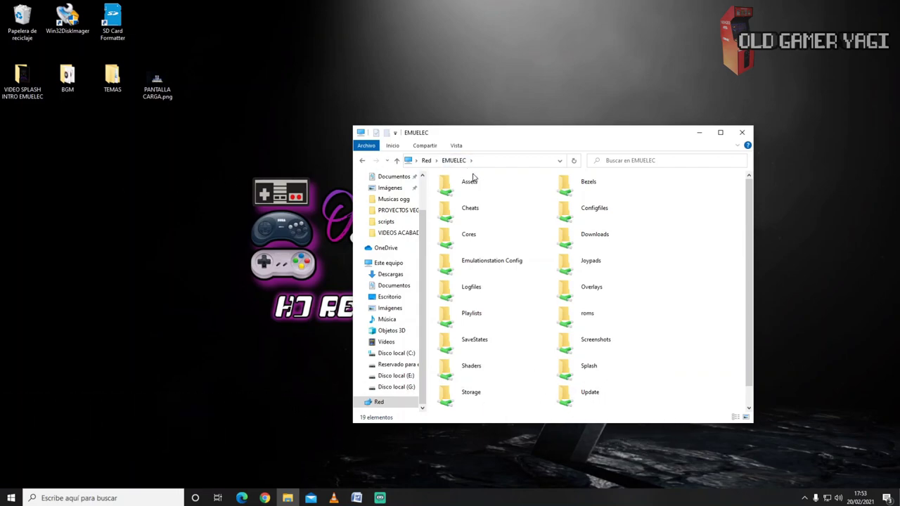
Switch to File Explorer and copy the .ogg music files from the desktop's BGM folder into the network folder EMUELEC\roms\BGM.
{"action": "double_click", "coordinate": [566, 320]}
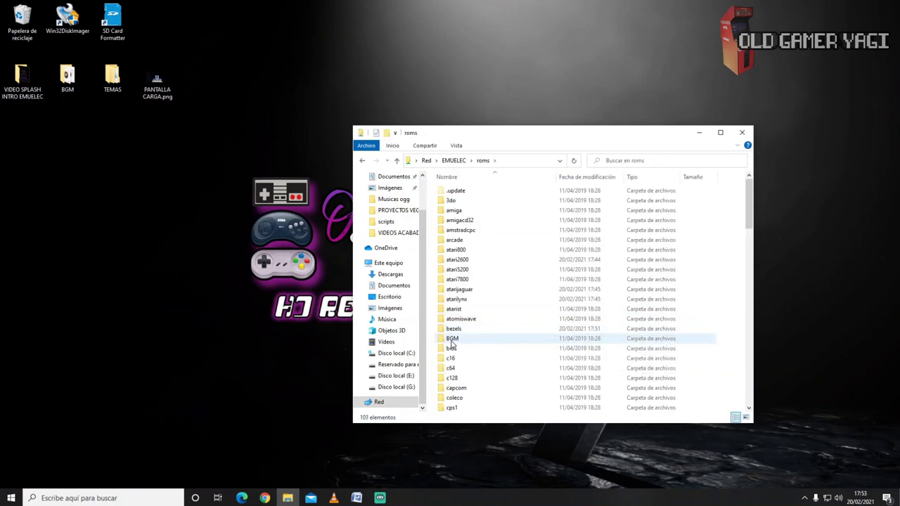
{"action": "double_click", "coordinate": [452, 339]}
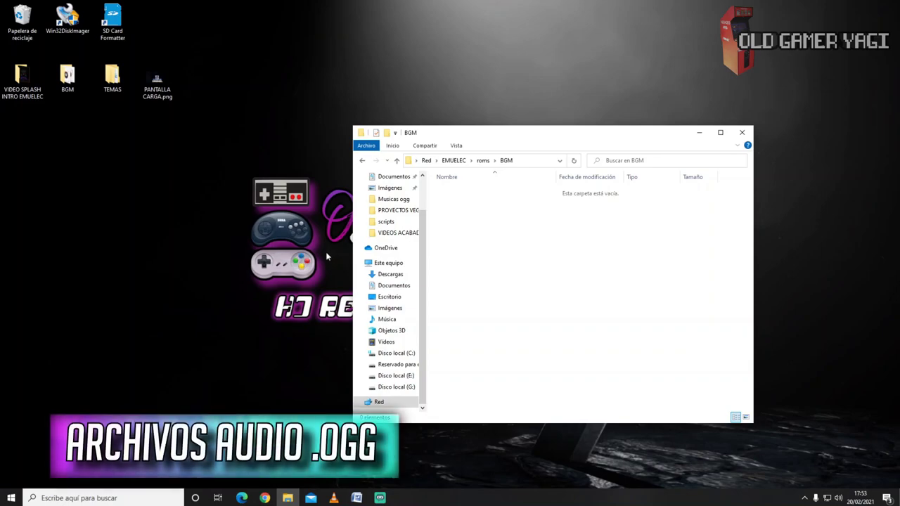
{"action": "double_click", "coordinate": [68, 77]}
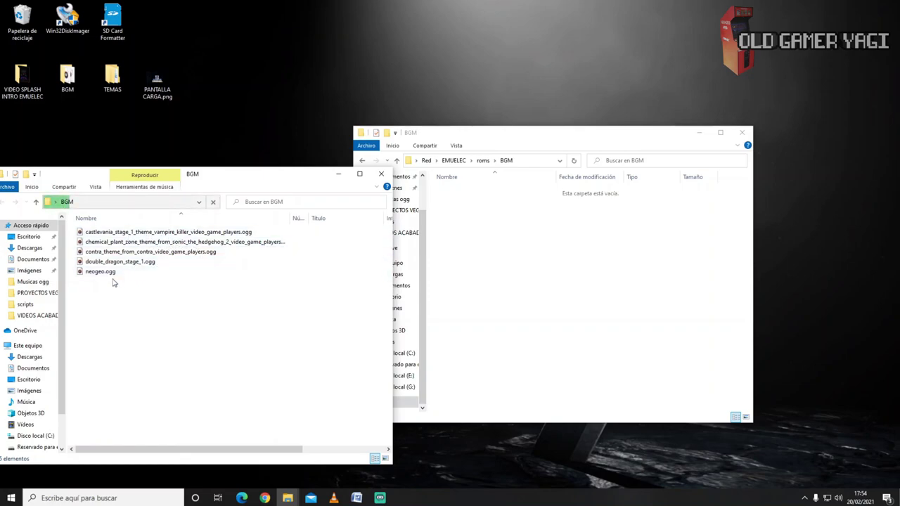
{"action": "left_click_drag", "start_coordinate": [207, 308], "coordinate": [516, 281]}
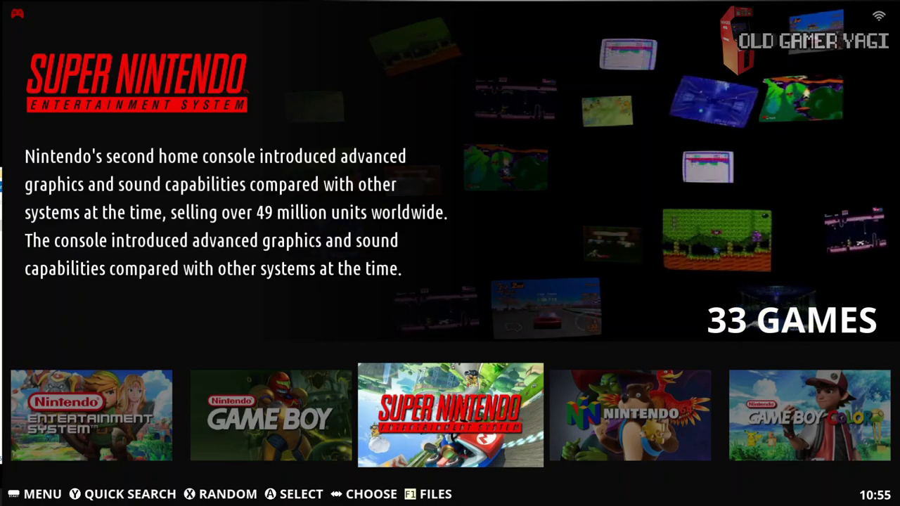
Switch to EmulationStation, restart the EmuELEC system, and move through the system carousel once it has loaded.
{"action": "key", "text": "Escape"}
{"action": "key", "text": "Up"}
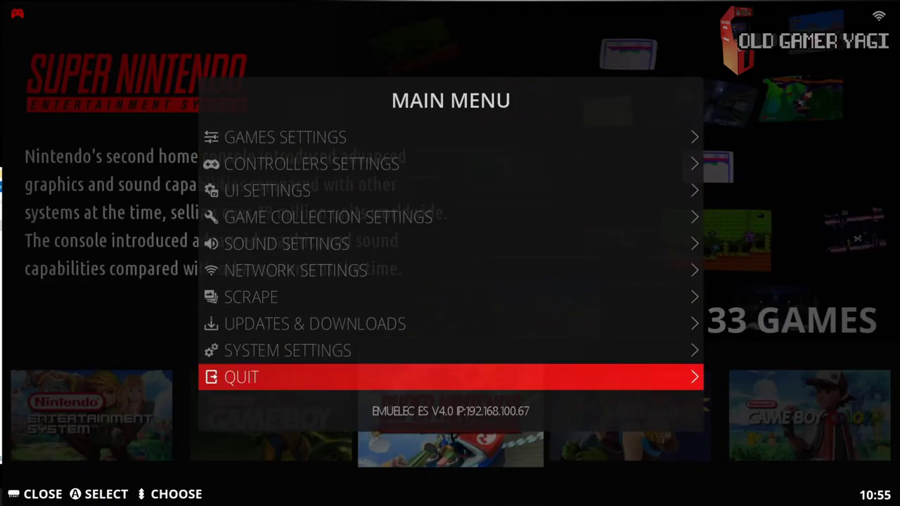
{"action": "key", "text": "Return"}
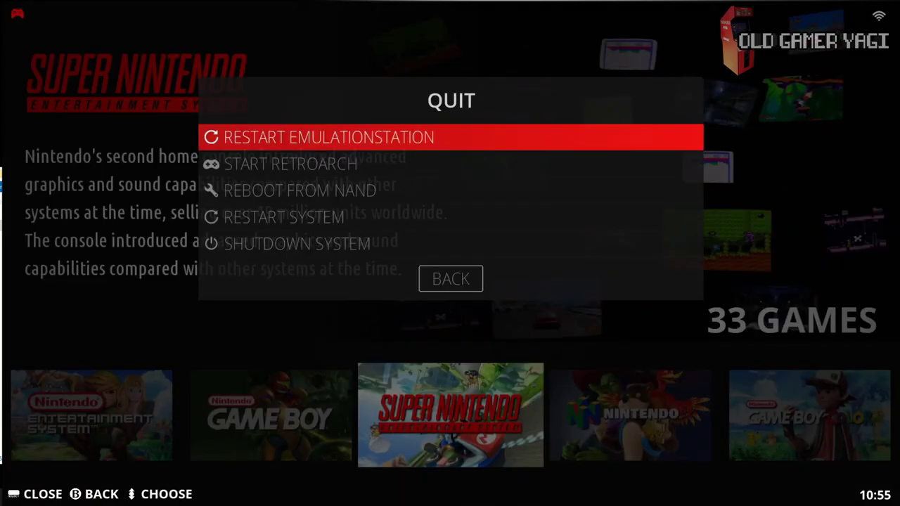
{"action": "key", "text": "Down"}
{"action": "key", "text": "Down"}
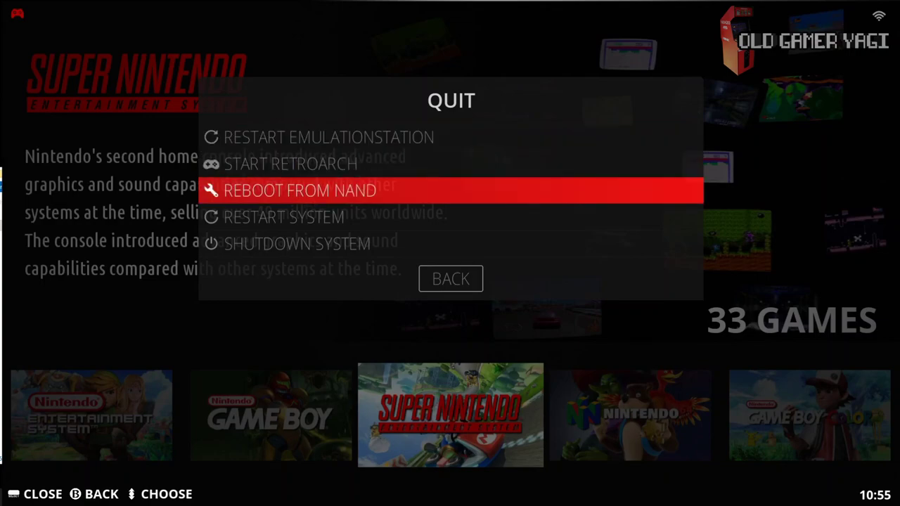
{"action": "key", "text": "Down"}
{"action": "key", "text": "Return"}
{"action": "key", "text": "Return"}
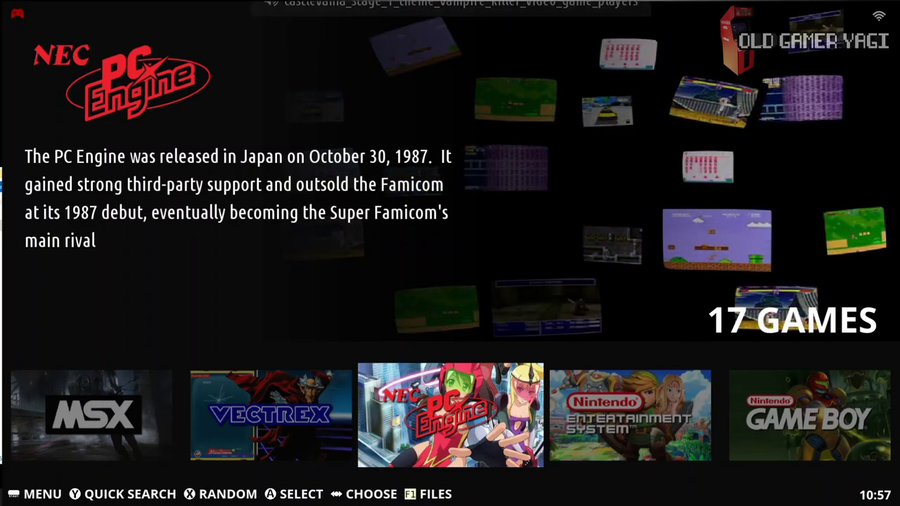
{"action": "key", "text": "Right"}
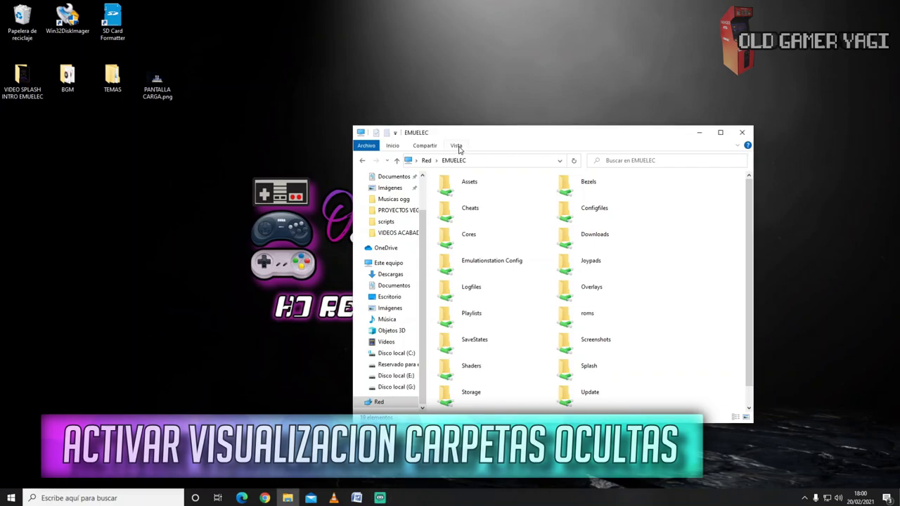
Switch to File Explorer, make sure hidden items are displayed for the EMUELEC network location, and open its Configfiles\emuelec\scripts folder.
{"action": "left_click", "coordinate": [457, 147]}
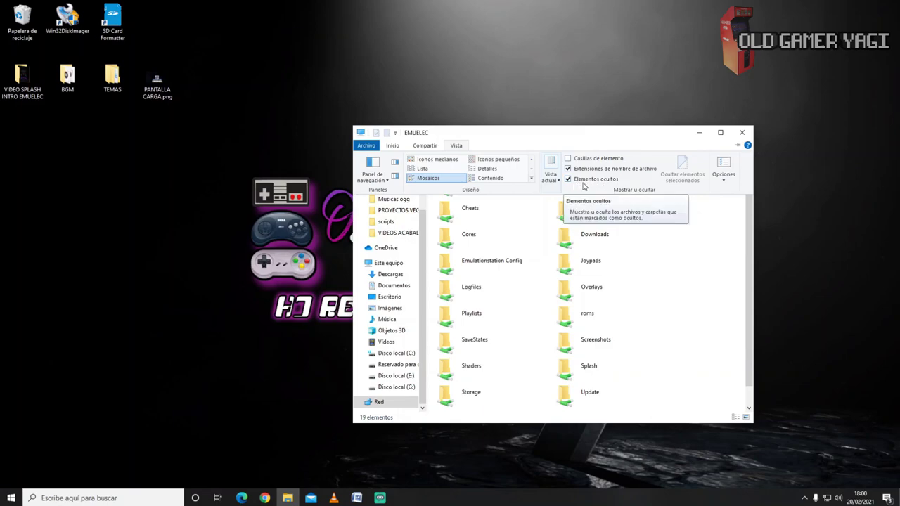
{"action": "left_click", "coordinate": [146, 432]}
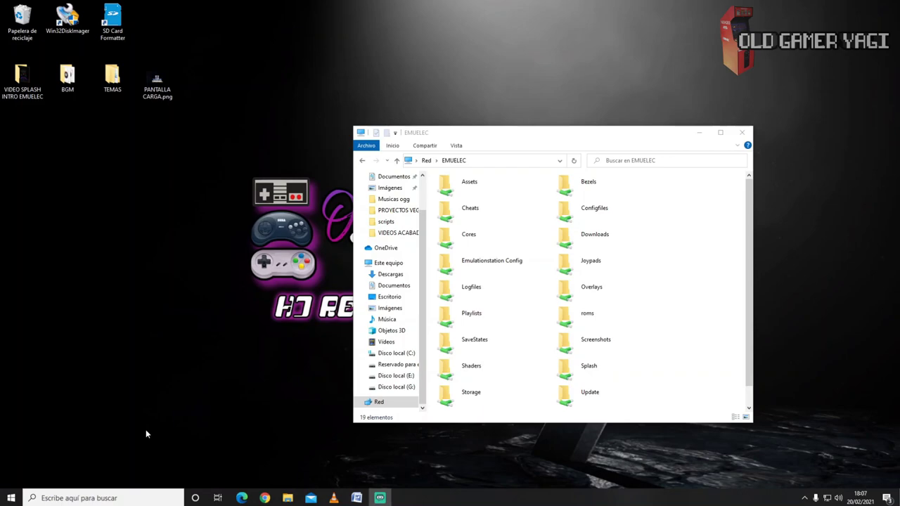
{"action": "double_click", "coordinate": [569, 217]}
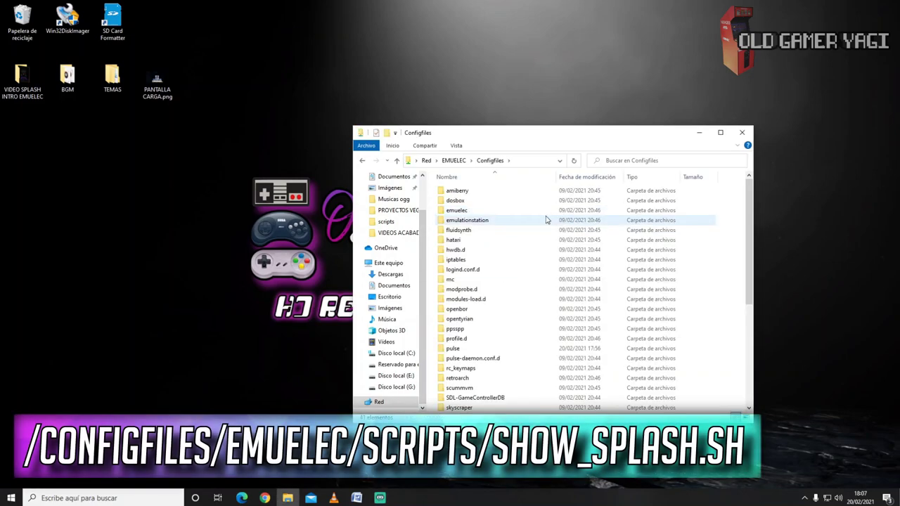
{"action": "double_click", "coordinate": [463, 214]}
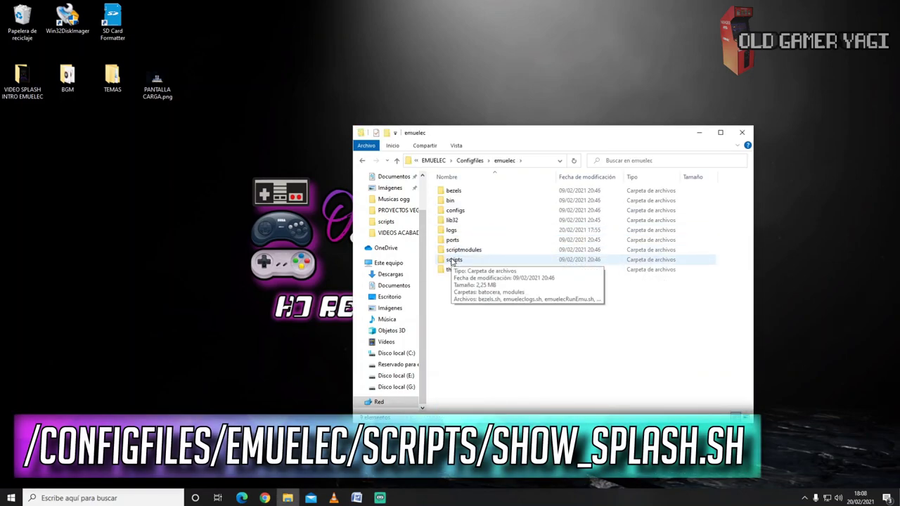
{"action": "double_click", "coordinate": [452, 261]}
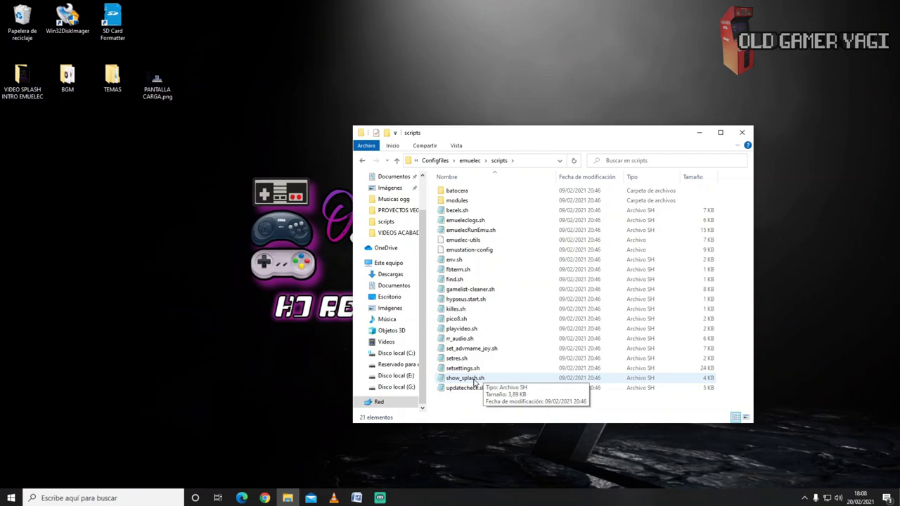
Open show_splash.sh in Bloc de notas, with that app set as the default for .sh files.
{"action": "right_click", "coordinate": [474, 381]}
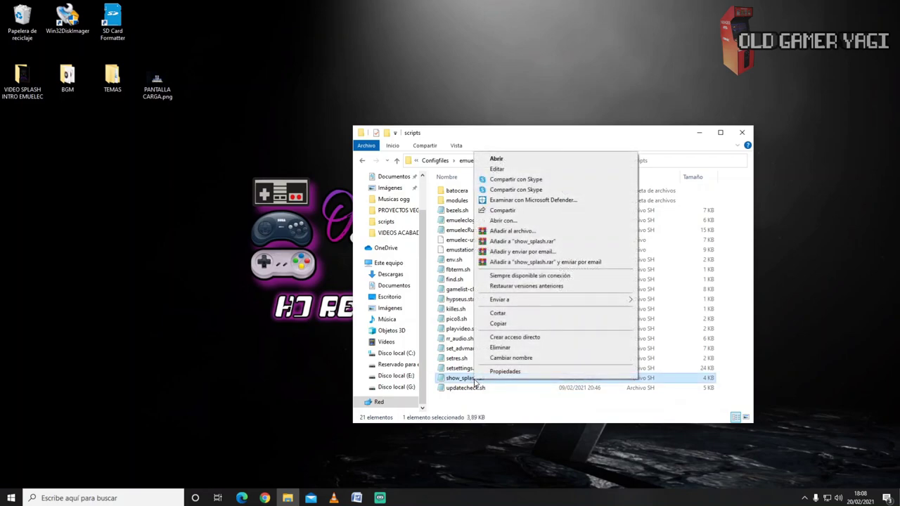
{"action": "left_click", "coordinate": [501, 222]}
{"action": "left_click", "coordinate": [405, 164]}
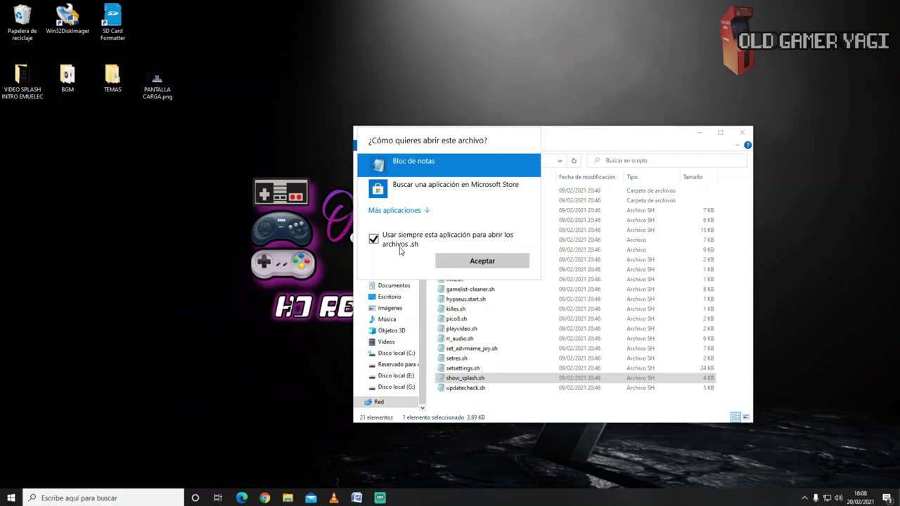
{"action": "left_click", "coordinate": [457, 261]}
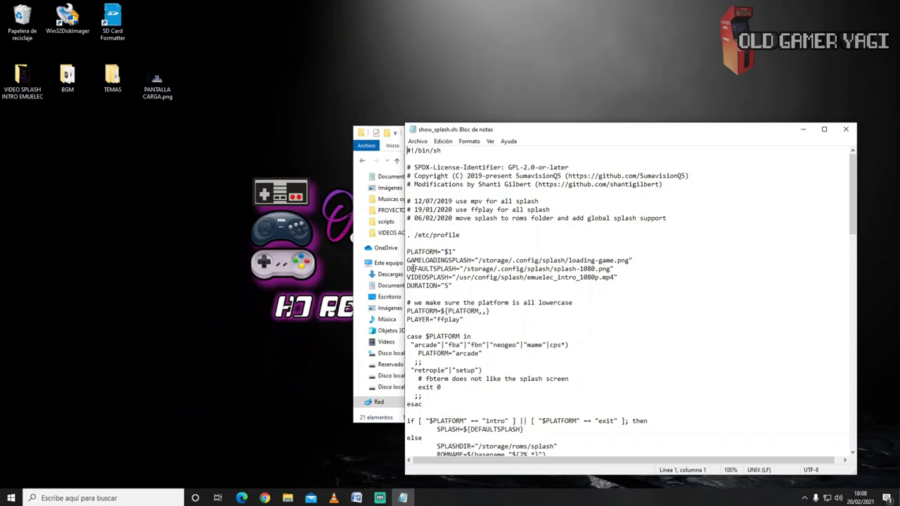
Change the VIDEOSPLASH path from /usr/config/splash to /storage/.config/splash, copied from the DEFAULTSPLASH line, and save show_splash.sh.
{"action": "left_click_drag", "start_coordinate": [408, 260], "coordinate": [471, 260]}
{"action": "left_click_drag", "start_coordinate": [410, 269], "coordinate": [450, 278]}
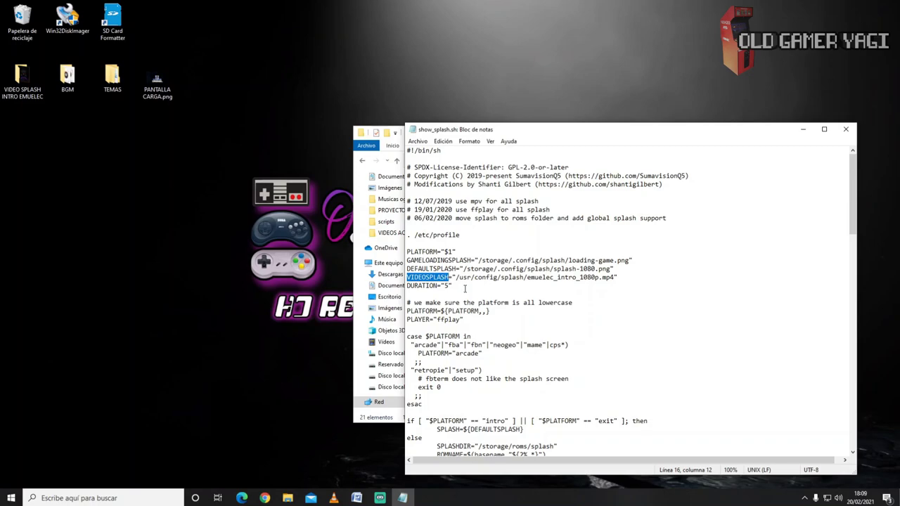
{"action": "left_click", "coordinate": [464, 288]}
{"action": "left_click_drag", "start_coordinate": [456, 277], "coordinate": [524, 282]}
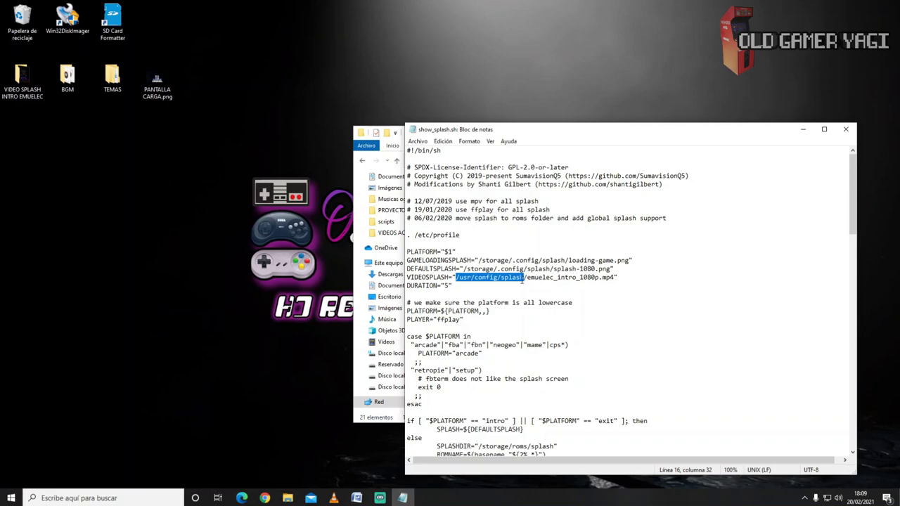
{"action": "left_click_drag", "start_coordinate": [464, 269], "coordinate": [549, 276]}
{"action": "key", "text": "ctrl+c"}
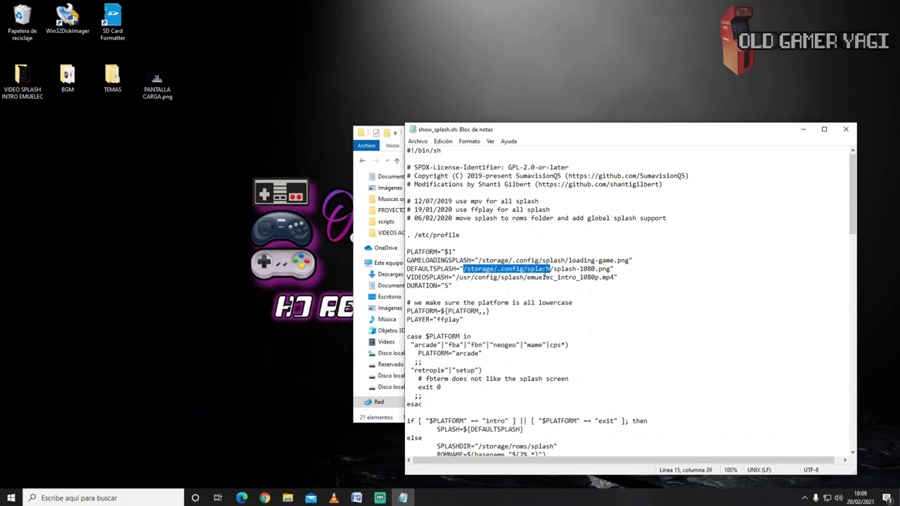
{"action": "left_click_drag", "start_coordinate": [455, 278], "coordinate": [524, 279]}
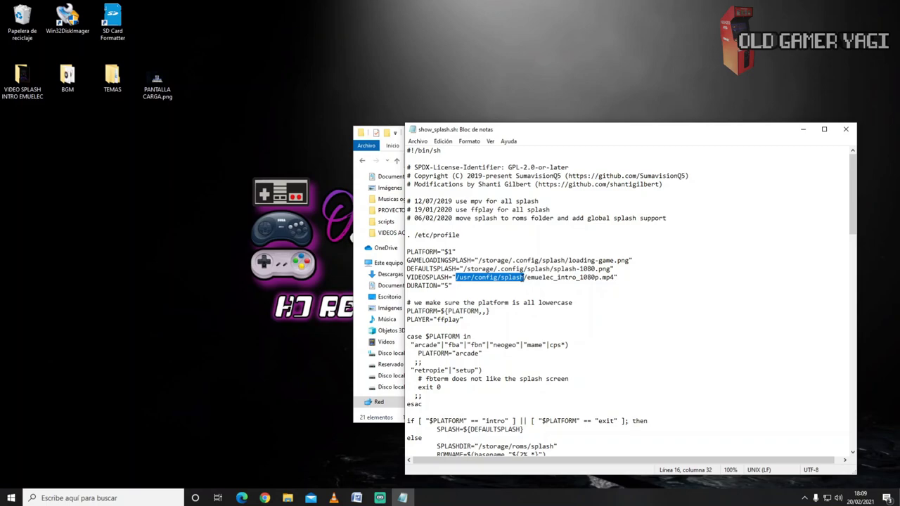
{"action": "key", "text": "ctrl+v"}
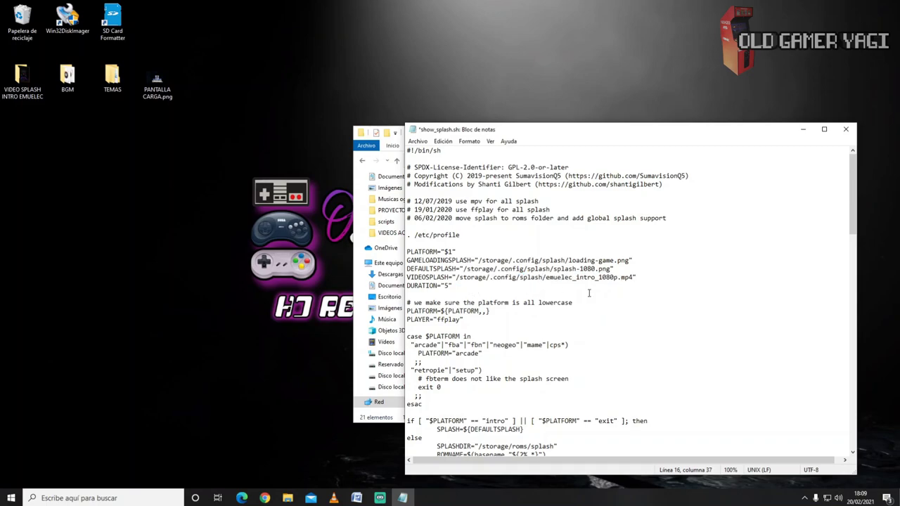
{"action": "left_click", "coordinate": [418, 141]}
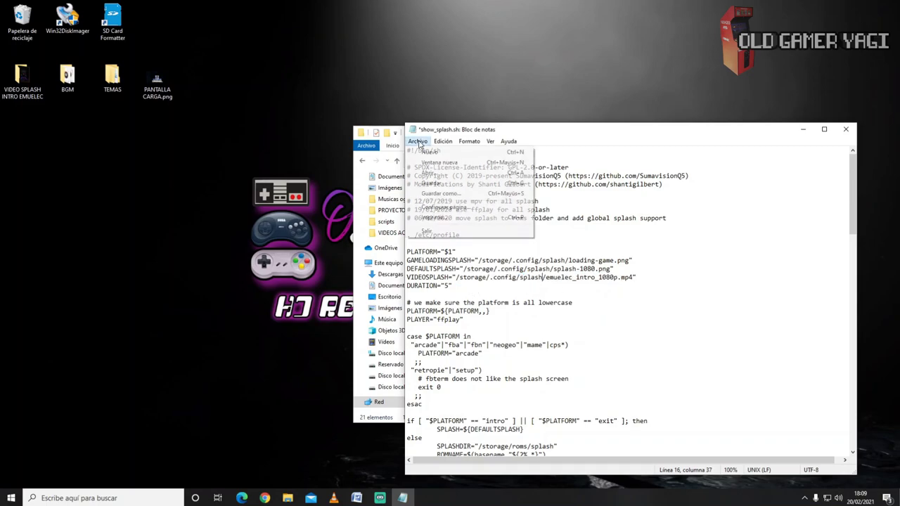
{"action": "left_click", "coordinate": [432, 183]}
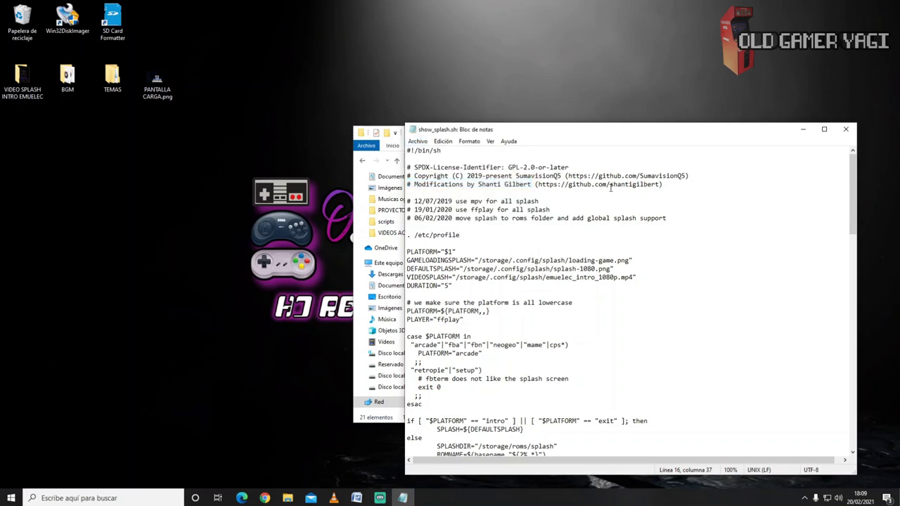
Check the file names set for GAMELOADINGSPLASH and VIDEOSPLASH, and close show_splash.sh.
{"action": "left_click", "coordinate": [568, 260]}
{"action": "left_click_drag", "start_coordinate": [569, 260], "coordinate": [628, 261]}
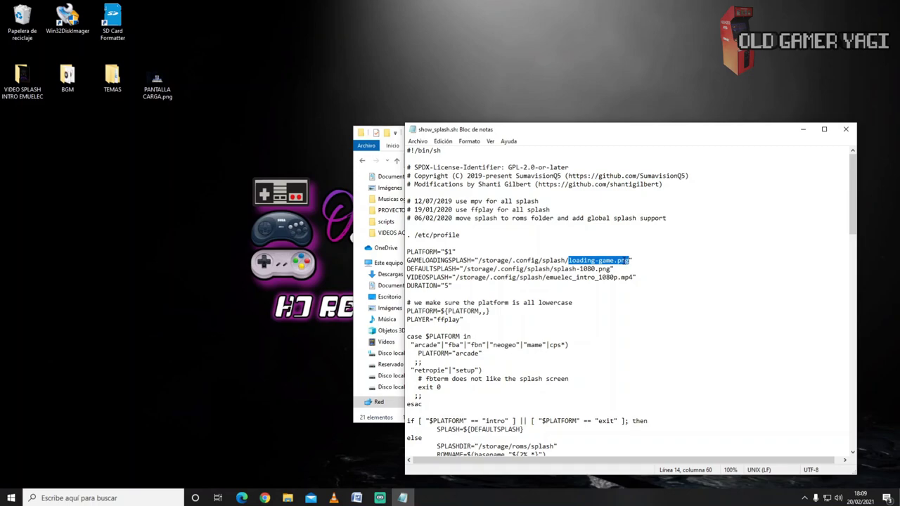
{"action": "left_click_drag", "start_coordinate": [545, 277], "coordinate": [619, 277]}
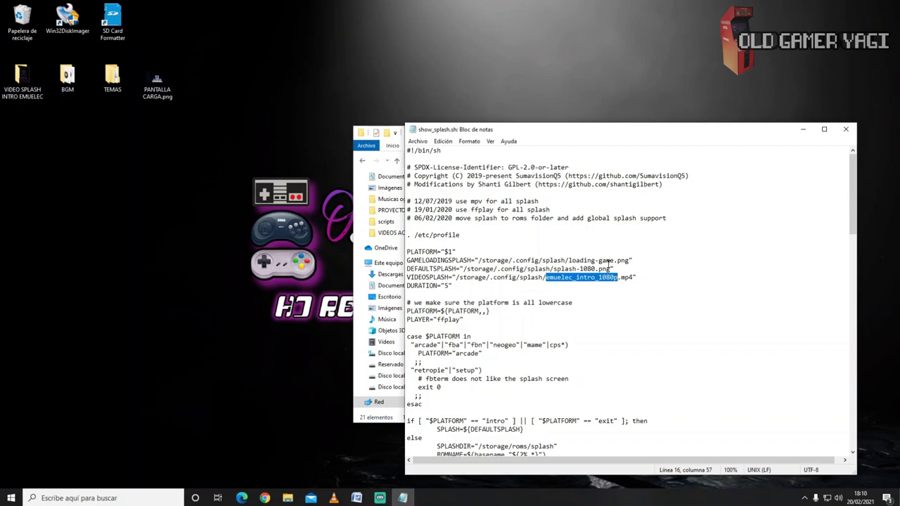
{"action": "left_click_drag", "start_coordinate": [568, 261], "coordinate": [628, 261]}
{"action": "left_click_drag", "start_coordinate": [547, 277], "coordinate": [624, 279]}
{"action": "left_click", "coordinate": [846, 130]}
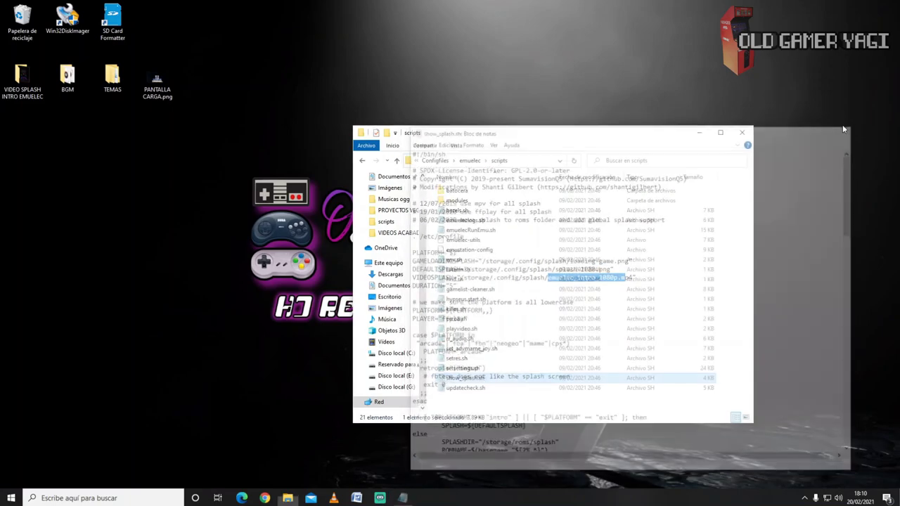
Open the network folder EMUELEC\Storage\.config\splash in File Explorer.
{"action": "left_click", "coordinate": [468, 161]}
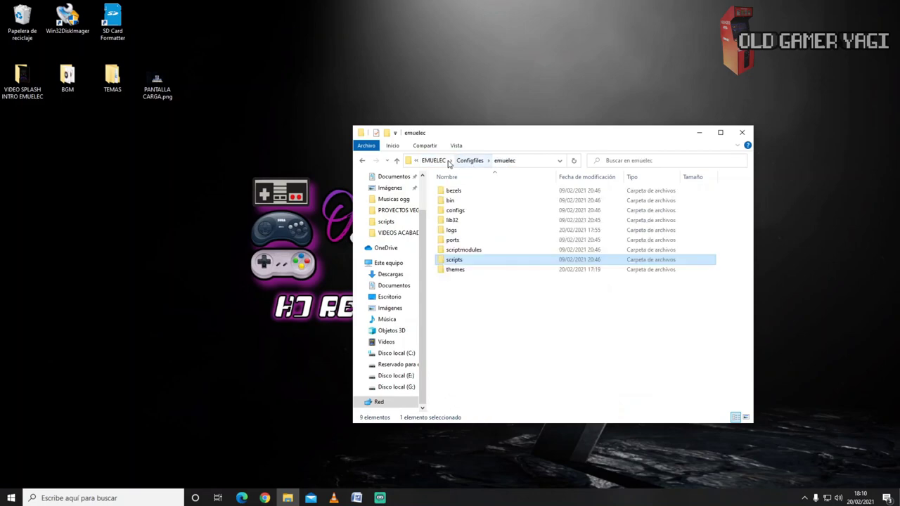
{"action": "left_click", "coordinate": [438, 161]}
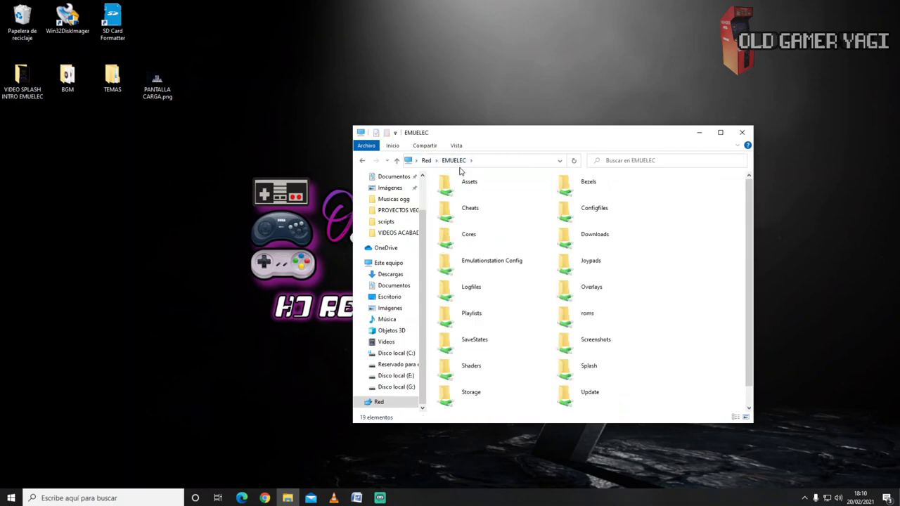
{"action": "double_click", "coordinate": [464, 395]}
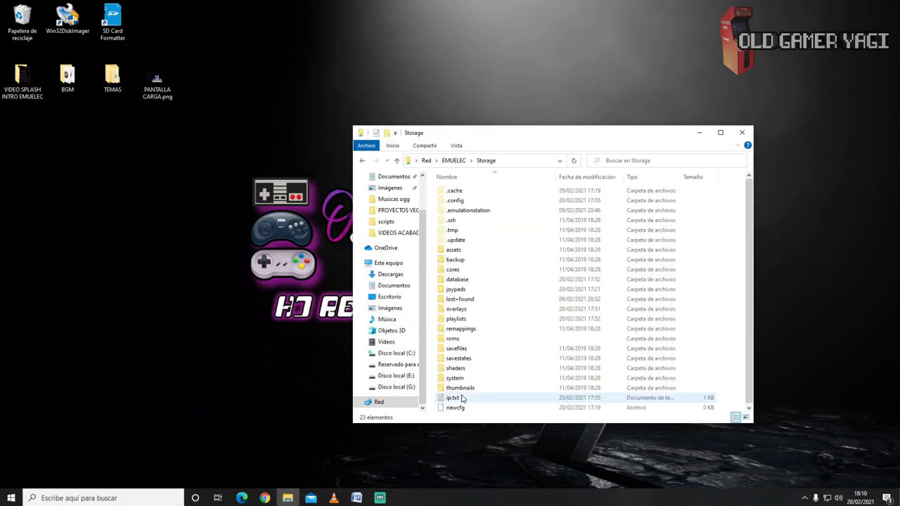
{"action": "double_click", "coordinate": [459, 202]}
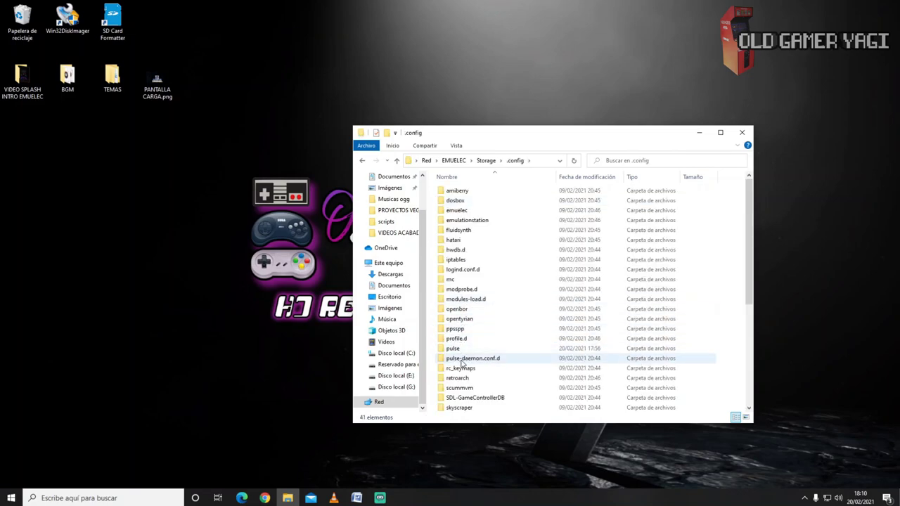
{"action": "scroll", "coordinate": [462, 362], "scroll_direction": "down", "scroll_amount": 2}
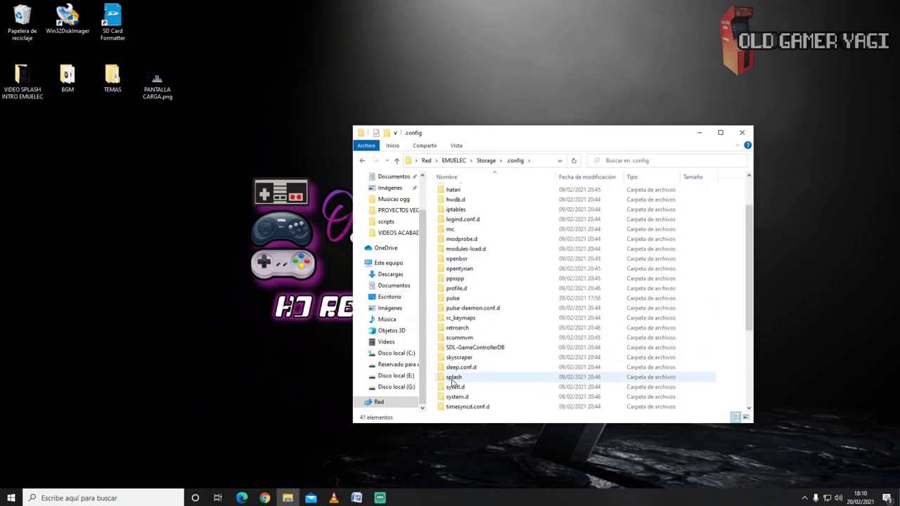
{"action": "double_click", "coordinate": [454, 377]}
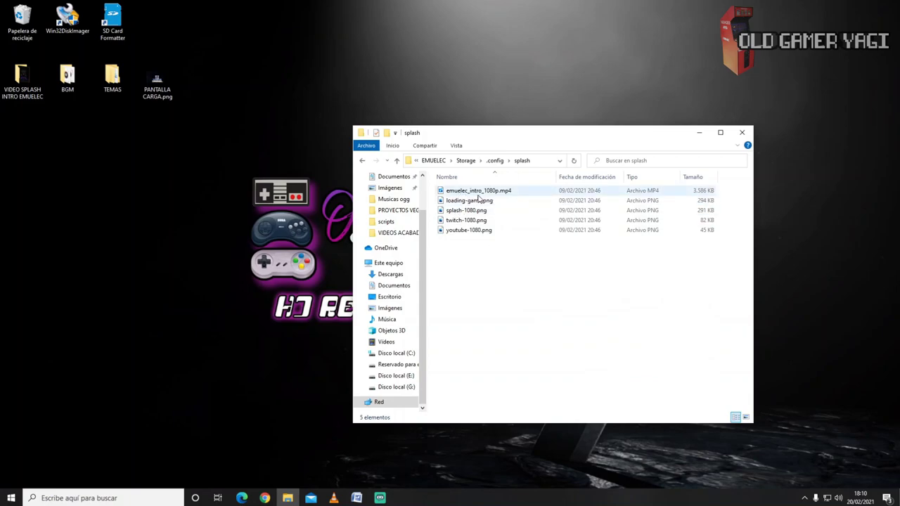
Open the desktop folder VIDEO SPLASH INTRO EMUELEC in a second window beside the splash folder.
{"action": "left_click", "coordinate": [24, 81]}
{"action": "double_click", "coordinate": [24, 80]}
{"action": "left_click_drag", "start_coordinate": [157, 175], "coordinate": [175, 173]}
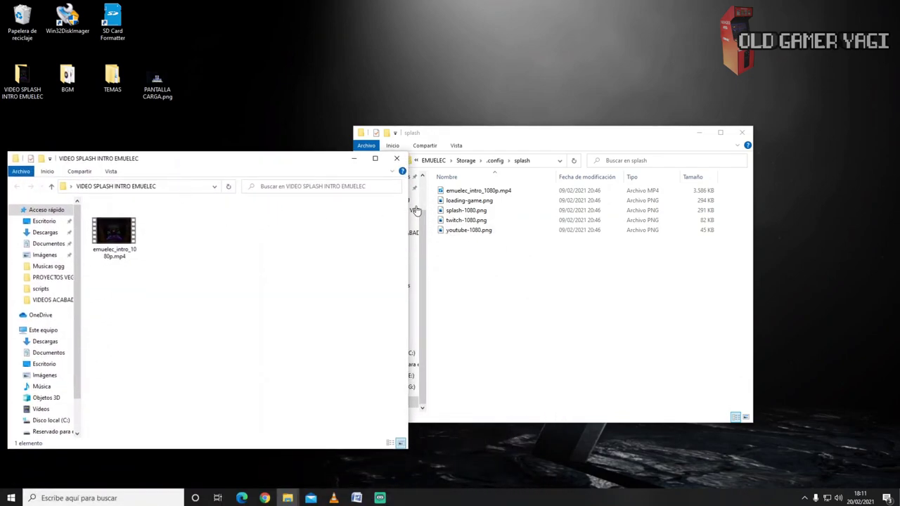
Rename the original emuelec_intro_1080p.mp4 in the splash folder to emuelec_intro_1080p.BAK, accepting the extension change.
{"action": "left_click", "coordinate": [476, 192]}
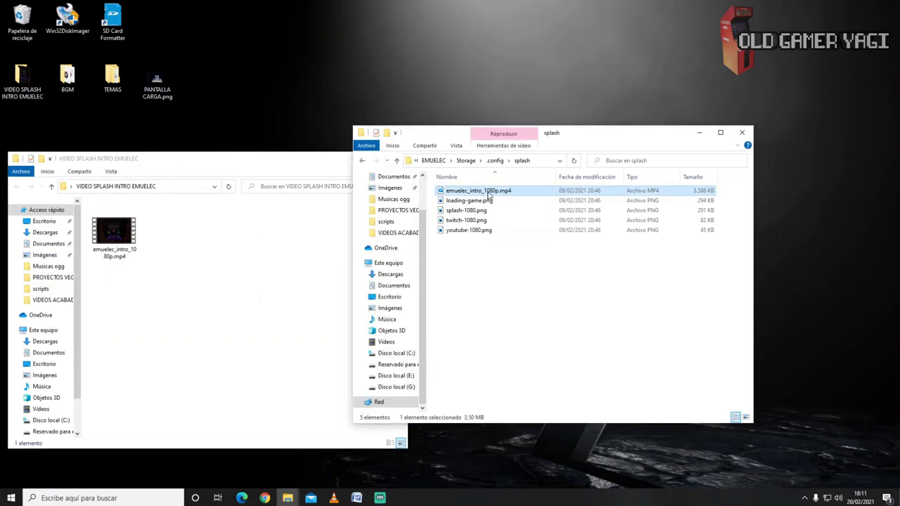
{"action": "left_click", "coordinate": [488, 194]}
{"action": "left_click_drag", "start_coordinate": [501, 193], "coordinate": [515, 194]}
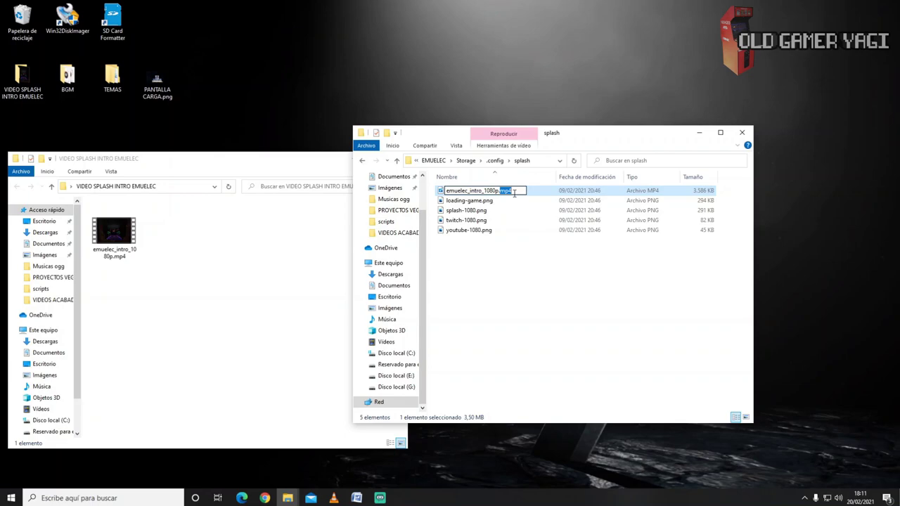
{"action": "type", "text": "BAK"}
{"action": "key", "text": "Return"}
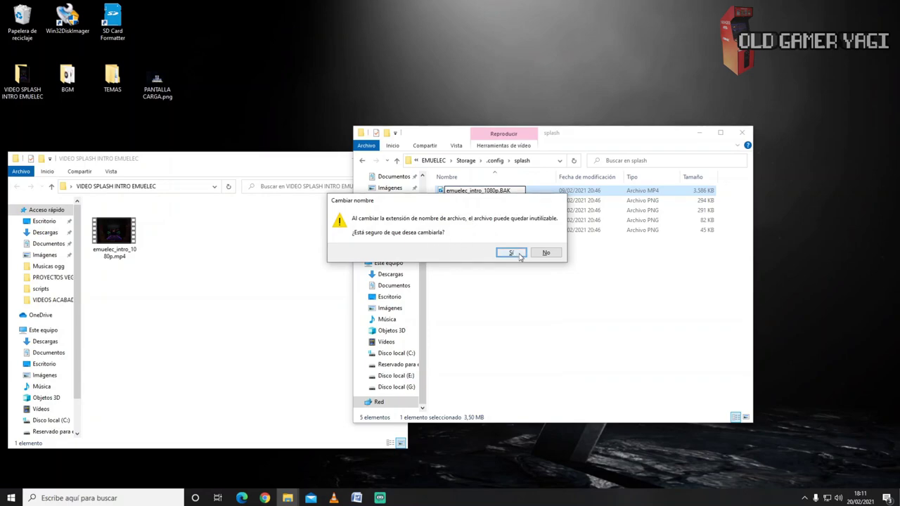
{"action": "left_click", "coordinate": [512, 253]}
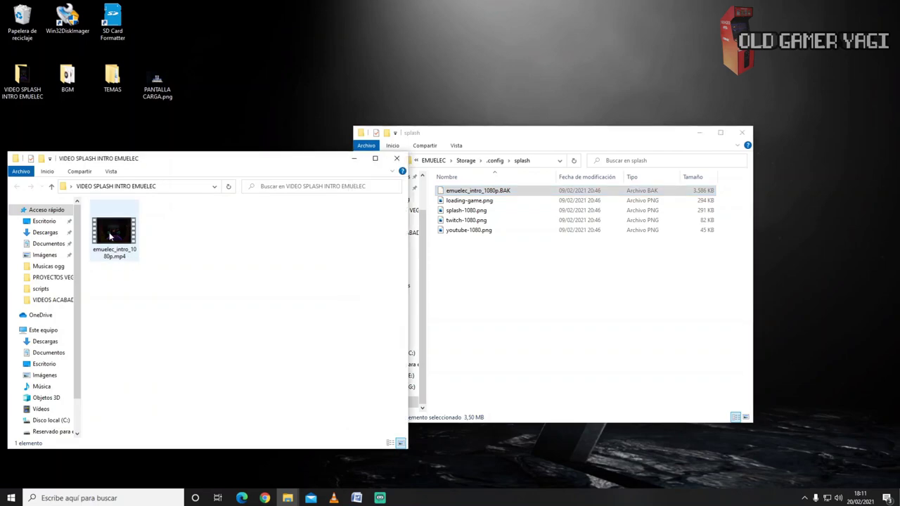
Copy the custom emuelec_intro_1080p.mp4 and the desktop image PANTALLA CARGA.png into the network splash folder.
{"action": "left_click_drag", "start_coordinate": [117, 244], "coordinate": [474, 228]}
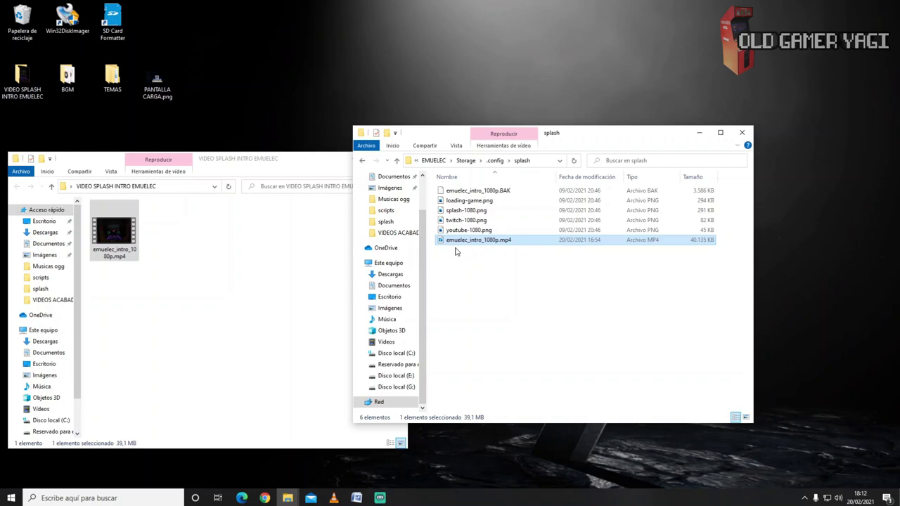
{"action": "left_click_drag", "start_coordinate": [157, 80], "coordinate": [457, 273]}
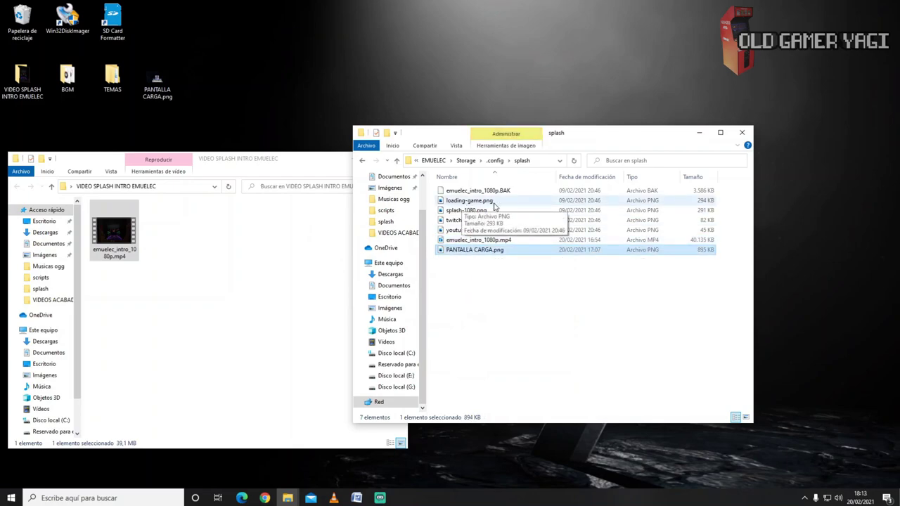
Rename loading-game.png in the splash folder to loading-game.BAK, accepting the extension change.
{"action": "left_click", "coordinate": [477, 203]}
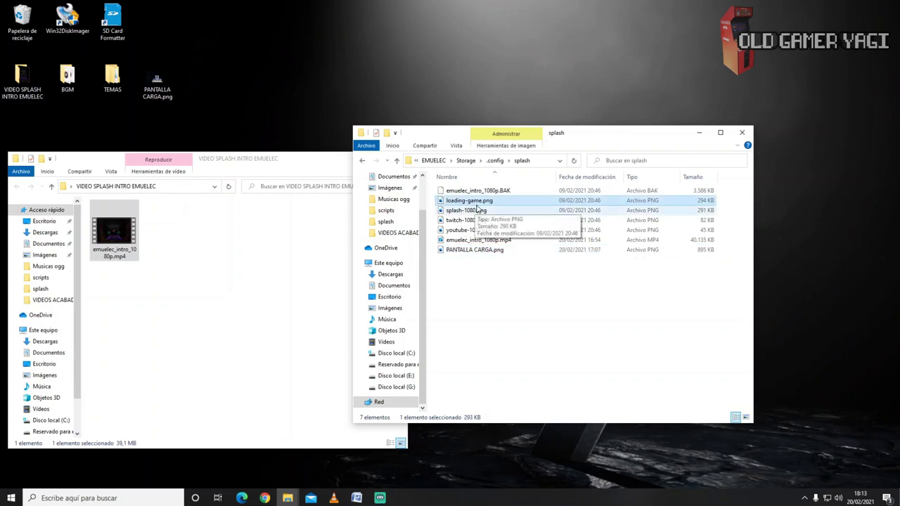
{"action": "left_click", "coordinate": [480, 203]}
{"action": "double_click", "coordinate": [499, 202]}
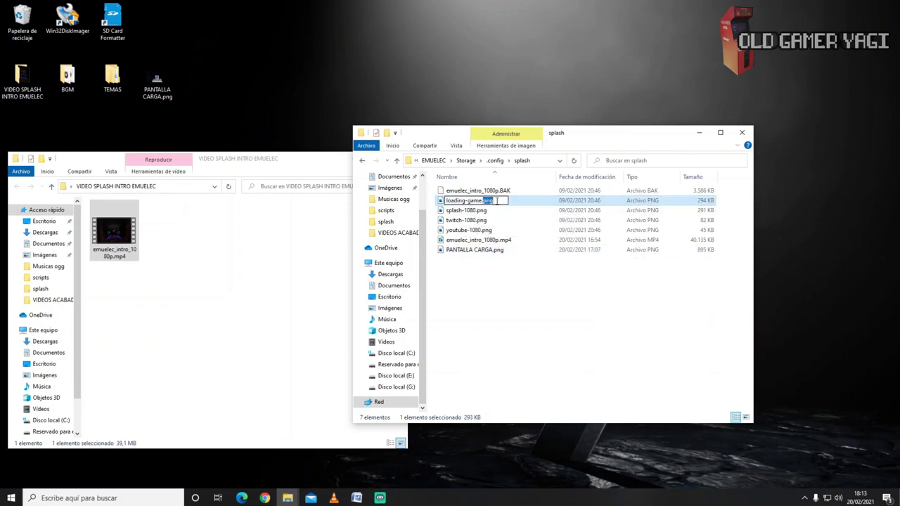
{"action": "type", "text": "BAK"}
{"action": "key", "text": "Return"}
{"action": "left_click", "coordinate": [510, 252]}
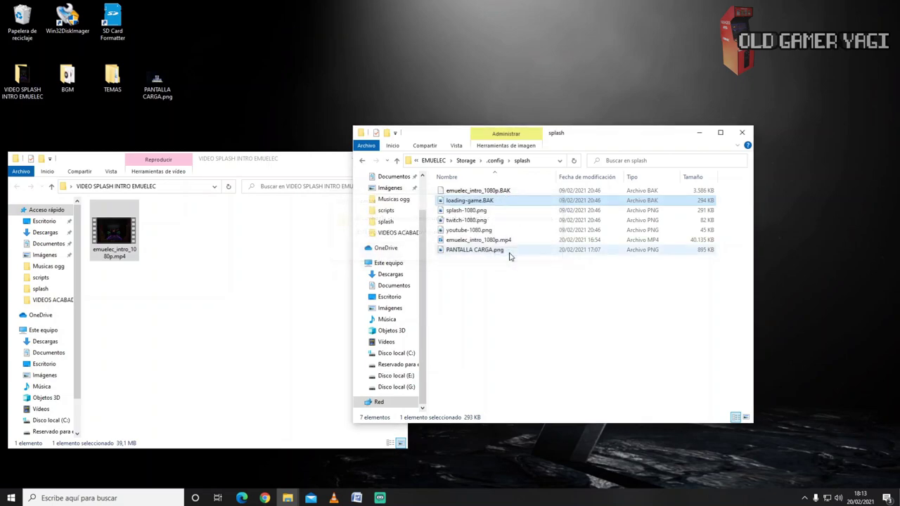
Rename PANTALLA CARGA.png in the splash folder to loading-game.png, reusing the name copied from the .BAK file.
{"action": "left_click", "coordinate": [459, 203]}
{"action": "key", "text": "ctrl+c"}
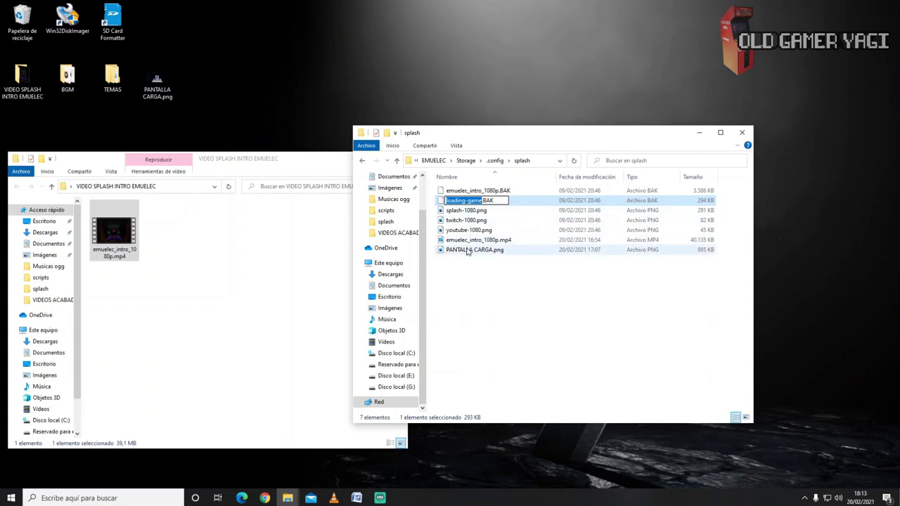
{"action": "left_click", "coordinate": [468, 251]}
{"action": "left_click", "coordinate": [469, 255]}
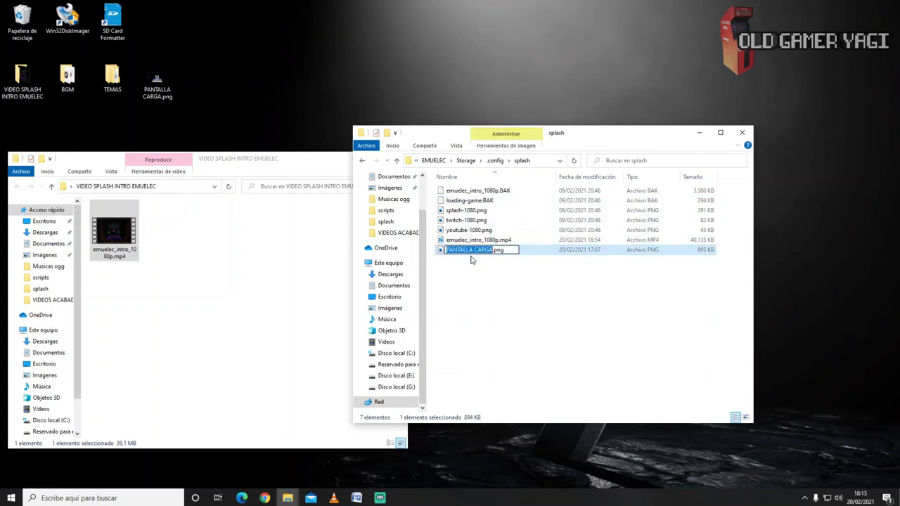
{"action": "key", "text": "ctrl+v"}
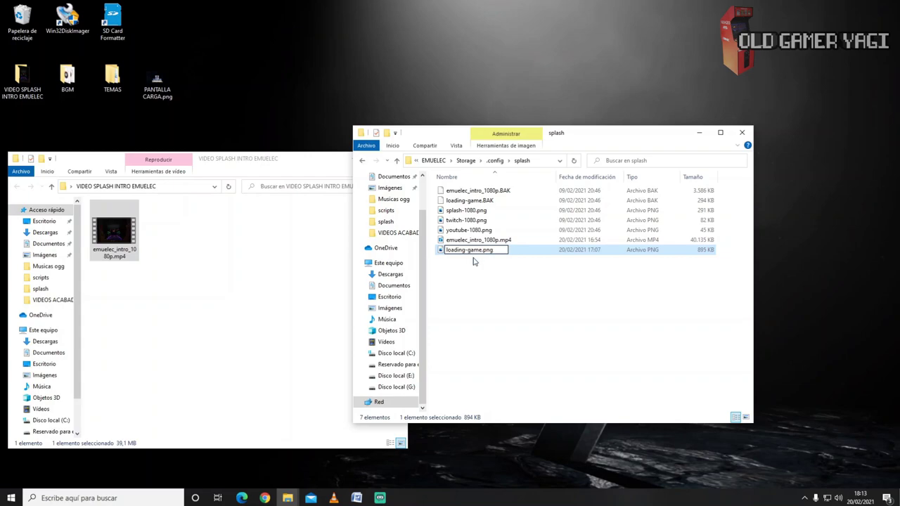
{"action": "key", "text": "Return"}
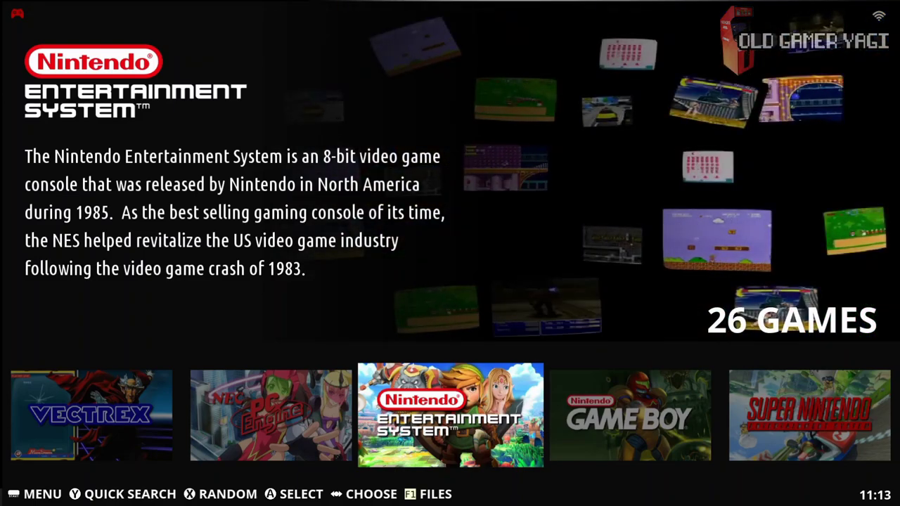
Switch to EmulationStation and turn on Always Show Boot Video in the EmuELEC settings.
{"action": "key", "text": "Return"}
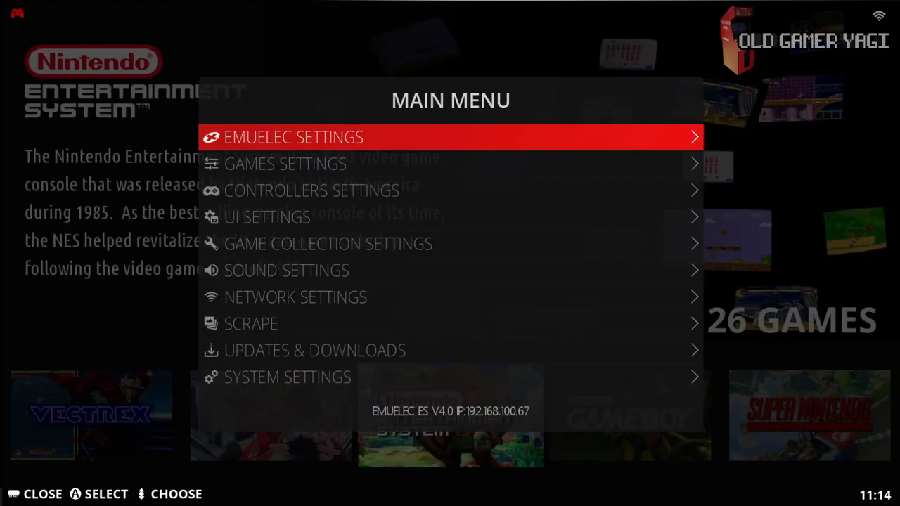
{"action": "key", "text": "Return"}
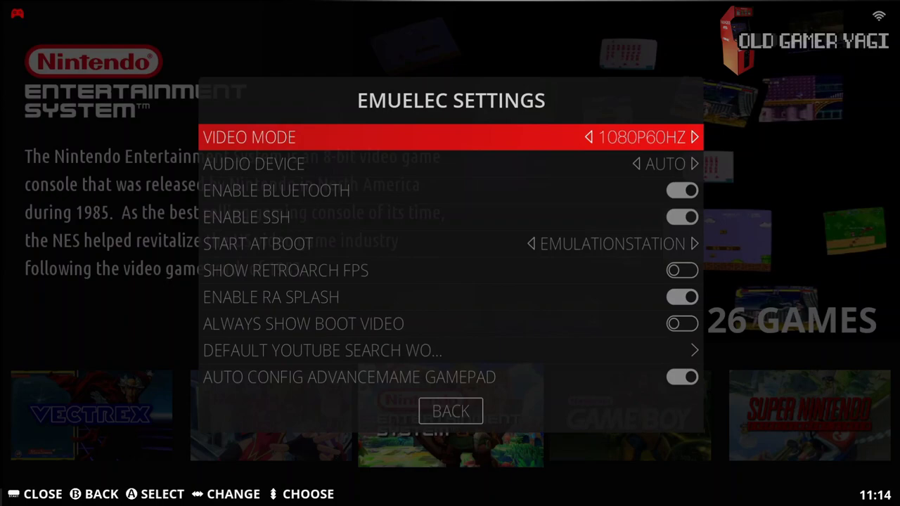
{"action": "key", "text": "Down"}
{"action": "key", "text": "Down"}
{"action": "key", "text": "Down"}
{"action": "key", "text": "Down"}
{"action": "key", "text": "Down"}
{"action": "key", "text": "Down"}
{"action": "key", "text": "Down"}
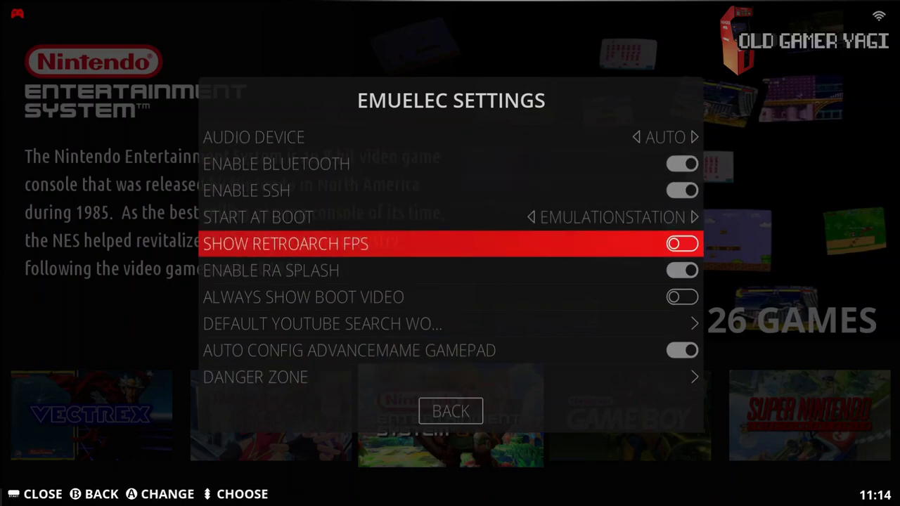
{"action": "key", "text": "Down"}
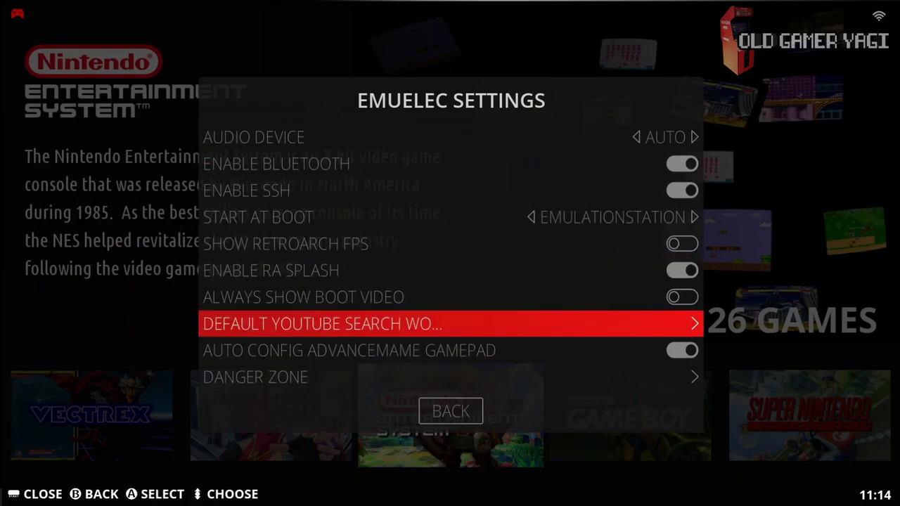
{"action": "key", "text": "Up"}
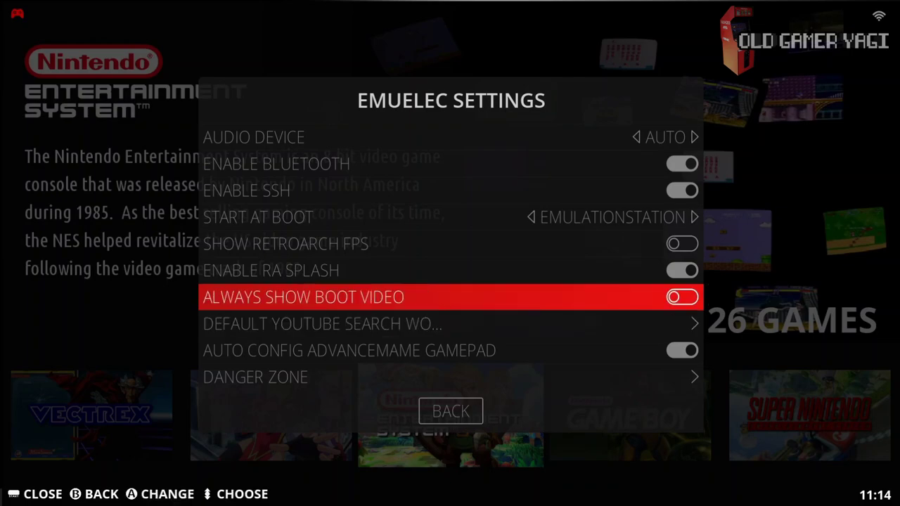
{"action": "key", "text": "Return"}
{"action": "key", "text": "Escape"}
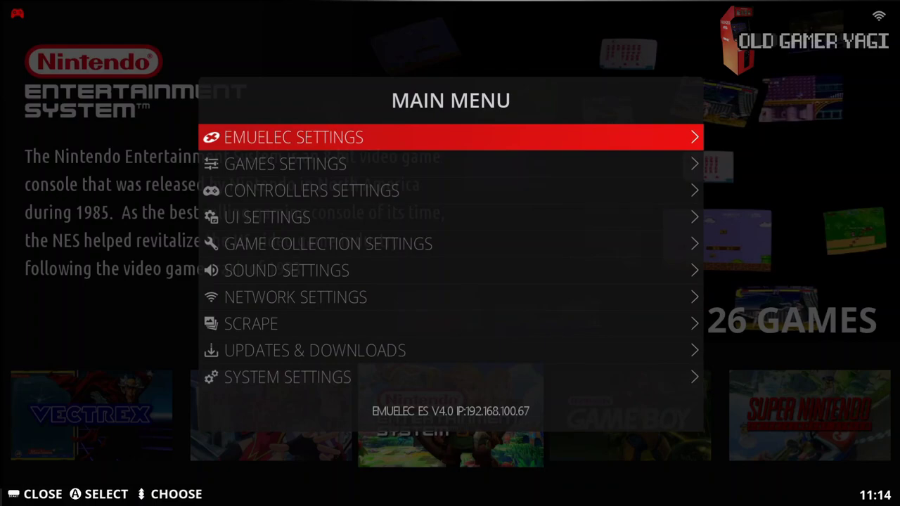
Request a restart of the EmuELEC system from the quit options.
{"action": "key", "text": "Up"}
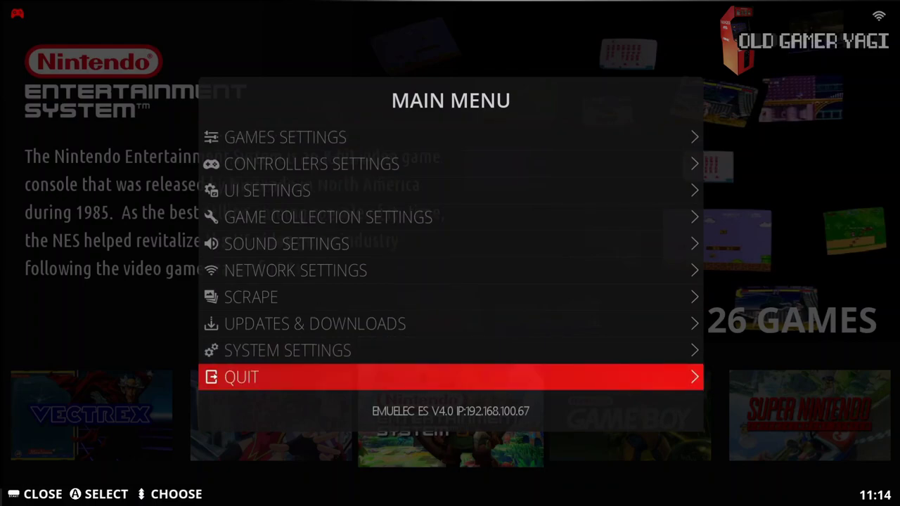
{"action": "key", "text": "Return"}
{"action": "key", "text": "Down"}
{"action": "key", "text": "Down"}
{"action": "key", "text": "Down"}
{"action": "key", "text": "Return"}
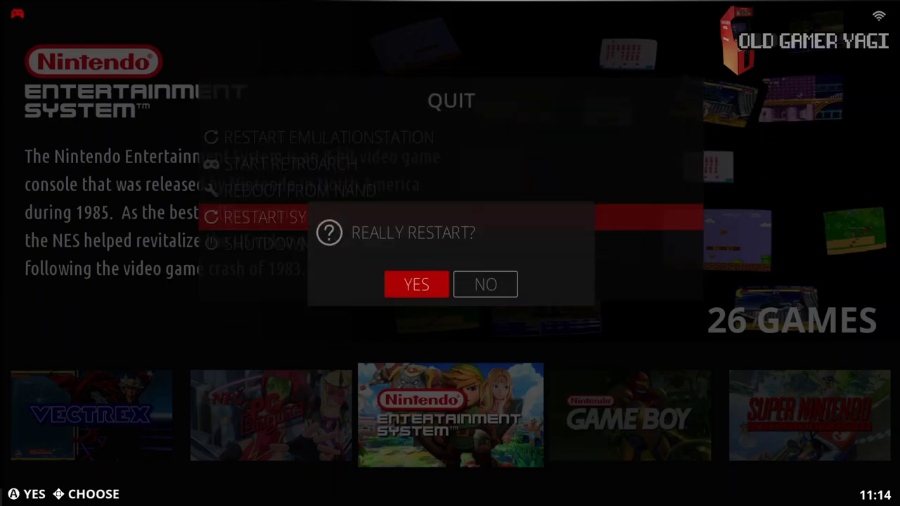